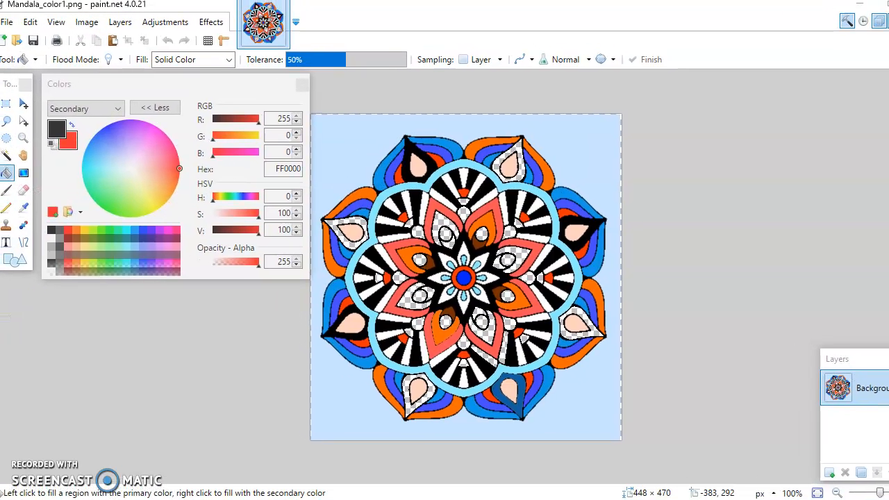
Switch to Gmail in the browser, download the Mandala_color 2.png attachment and open the downloaded image
left_click(868, 13)
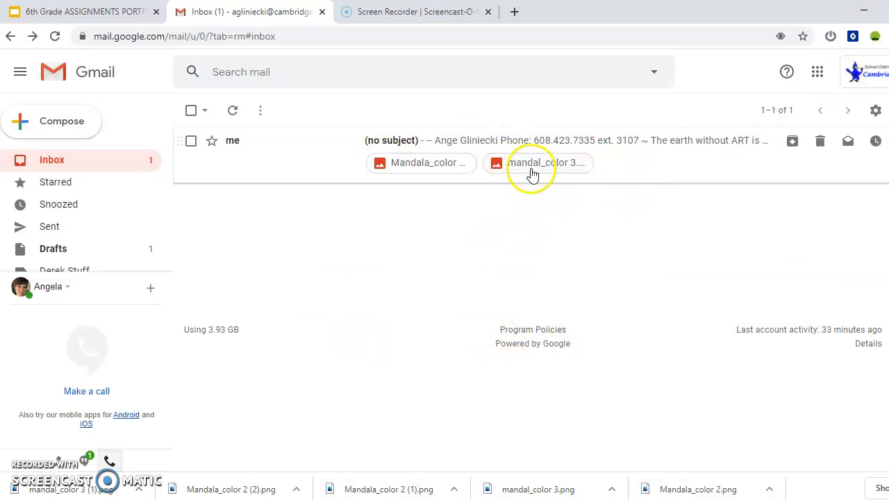
left_click(437, 168)
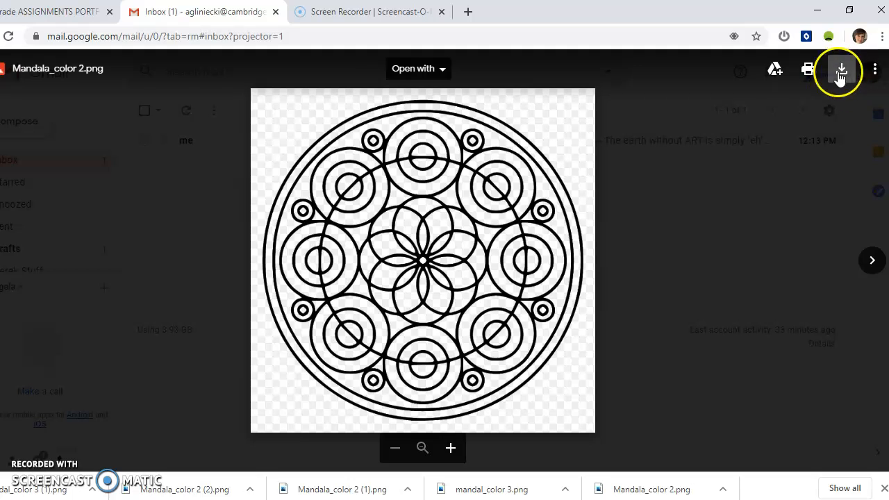
left_click(843, 75)
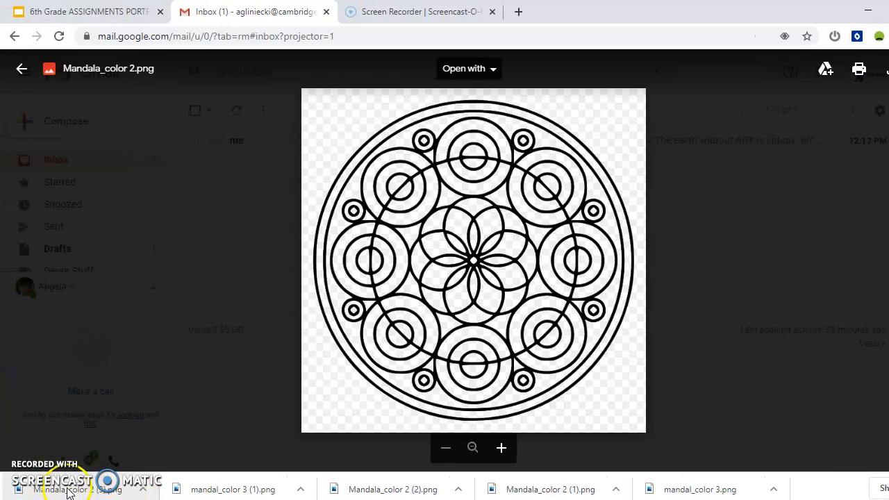
left_click(67, 492)
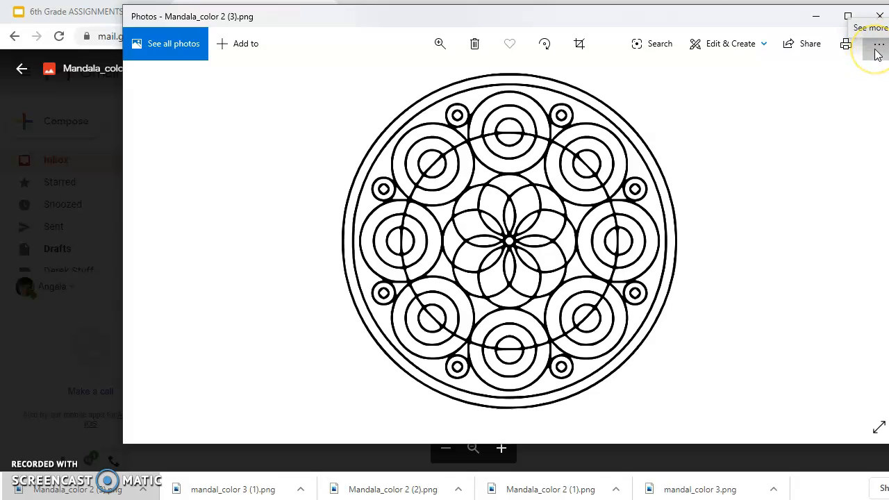
left_click(877, 49)
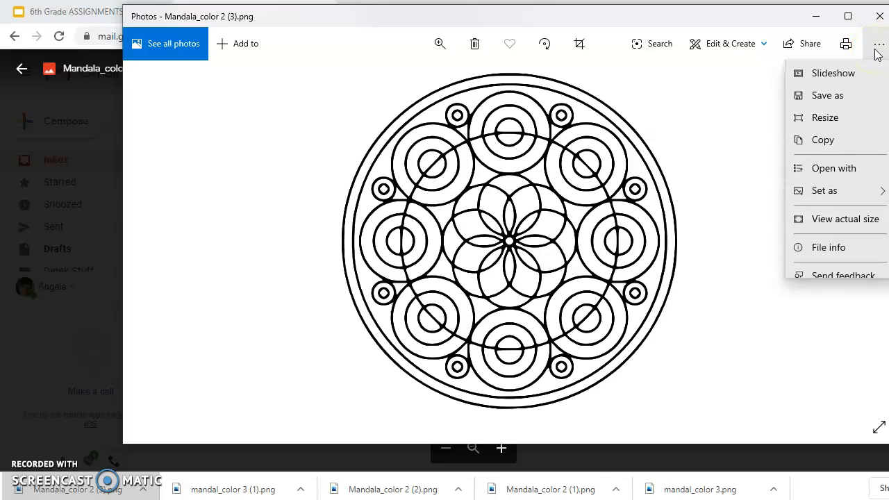
left_click(854, 103)
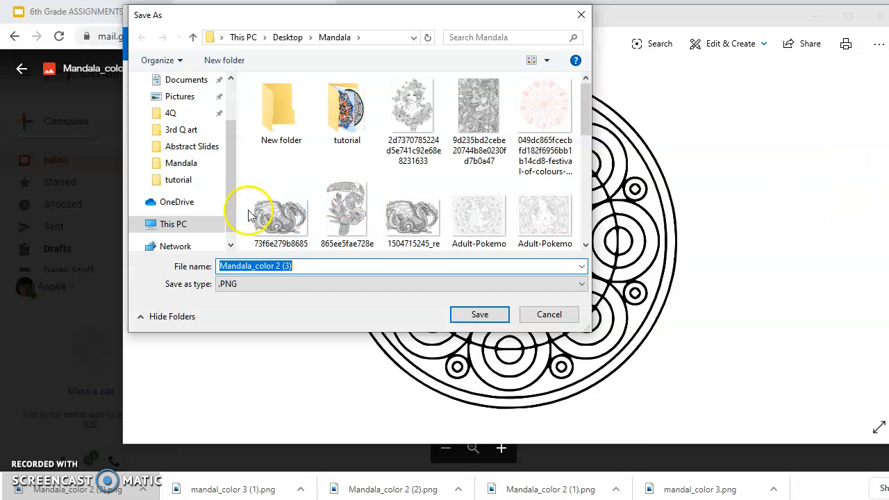
left_click_drag(228, 197, 222, 115)
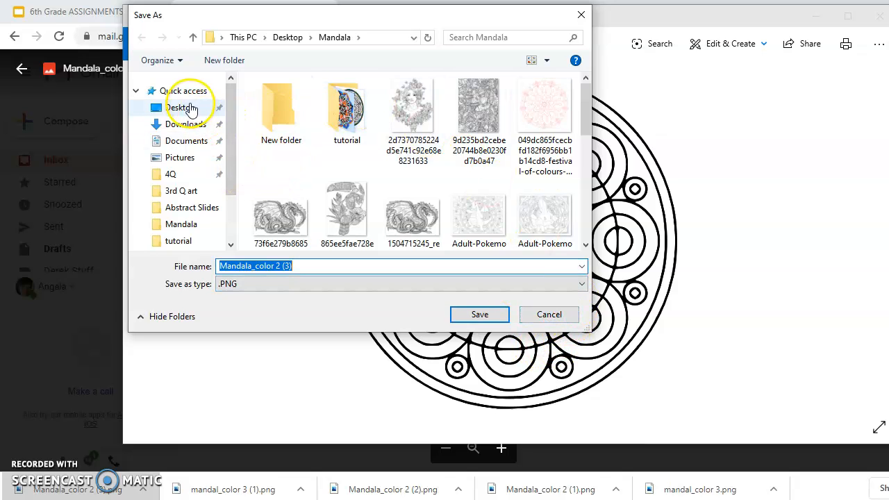
left_click(346, 104)
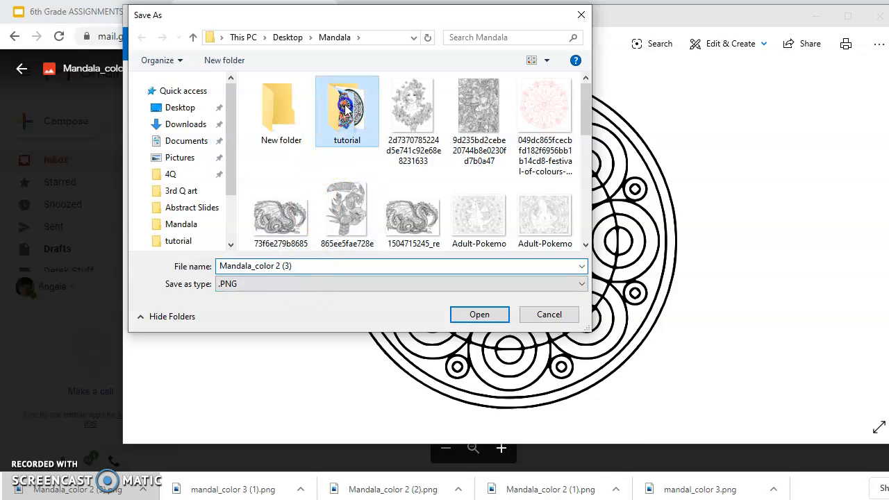
double_click(345, 104)
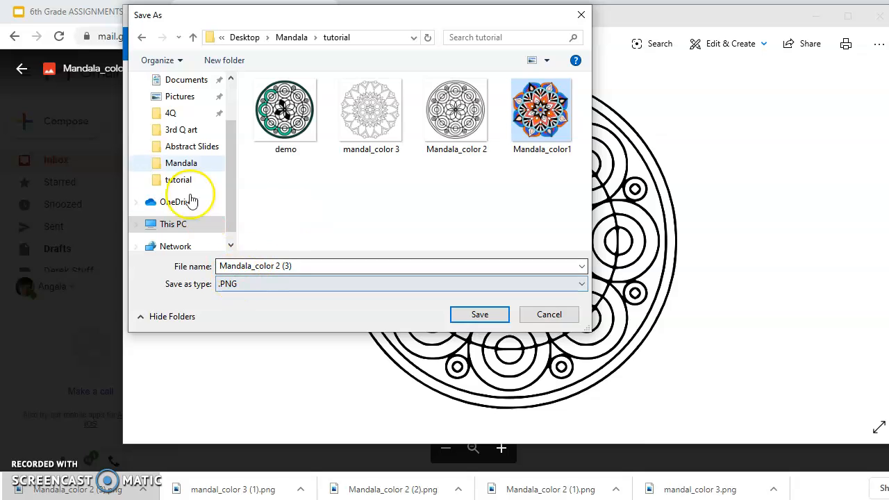
left_click_drag(230, 150, 225, 89)
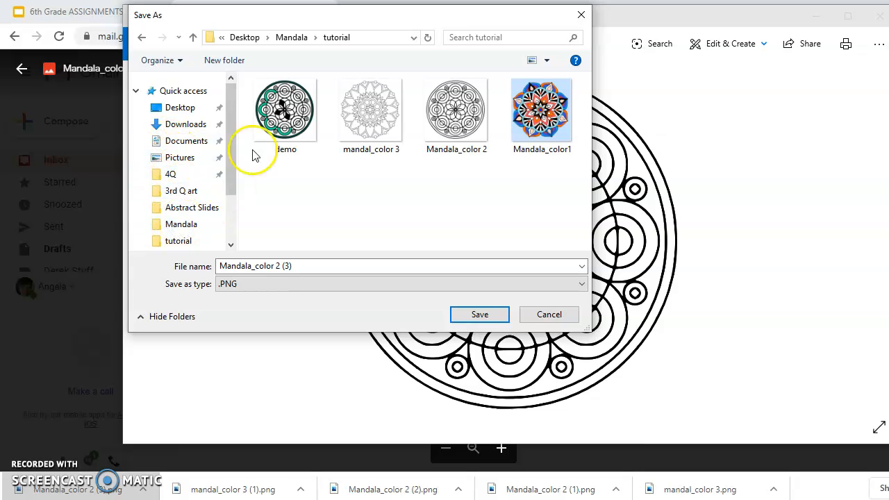
left_click(582, 15)
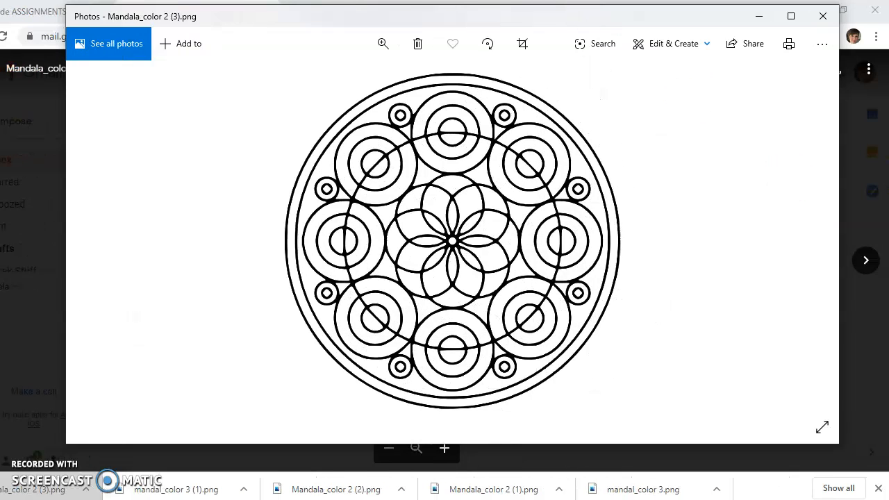
Download the other attachment, mandal_color 3.png, from the Gmail preview and open the downloaded image
left_click(868, 258)
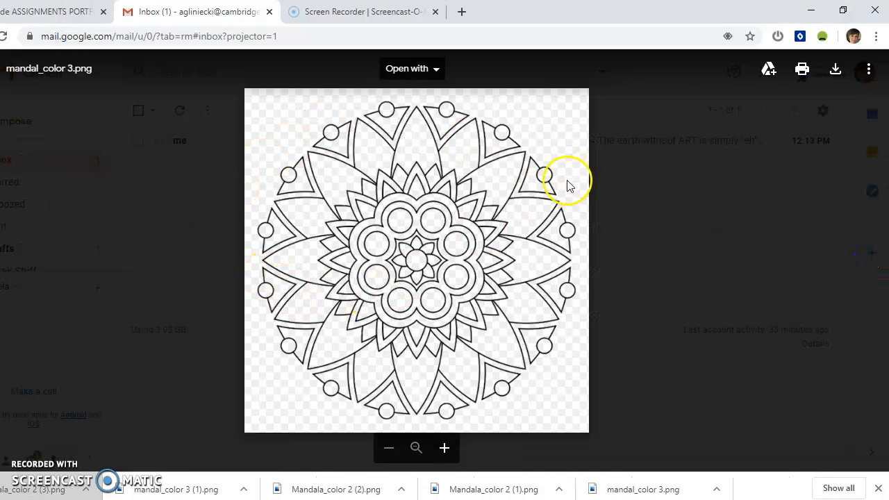
left_click(838, 72)
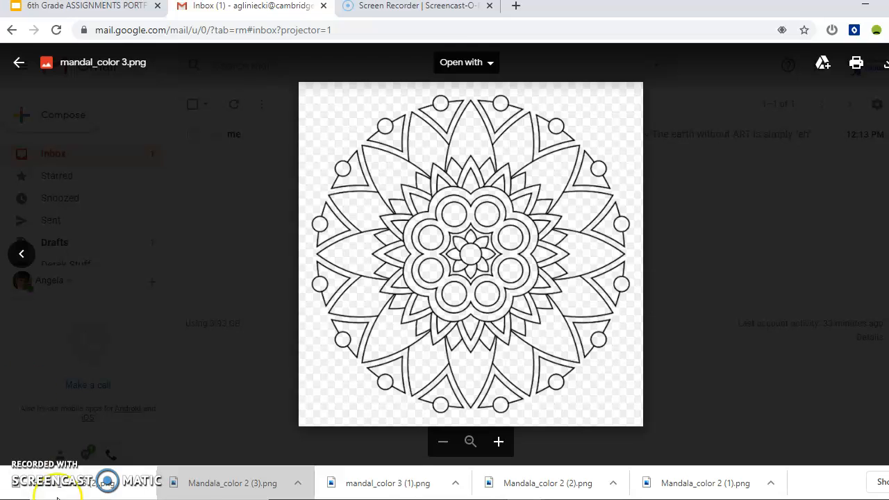
left_click(67, 490)
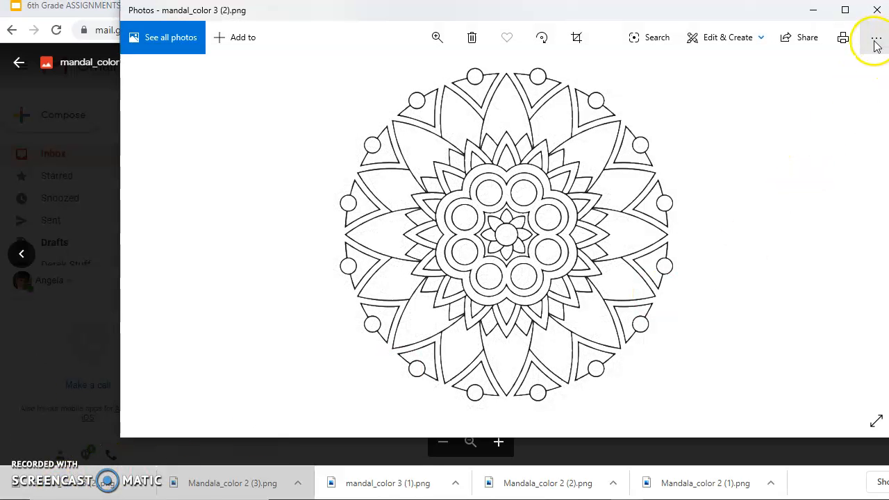
left_click(876, 44)
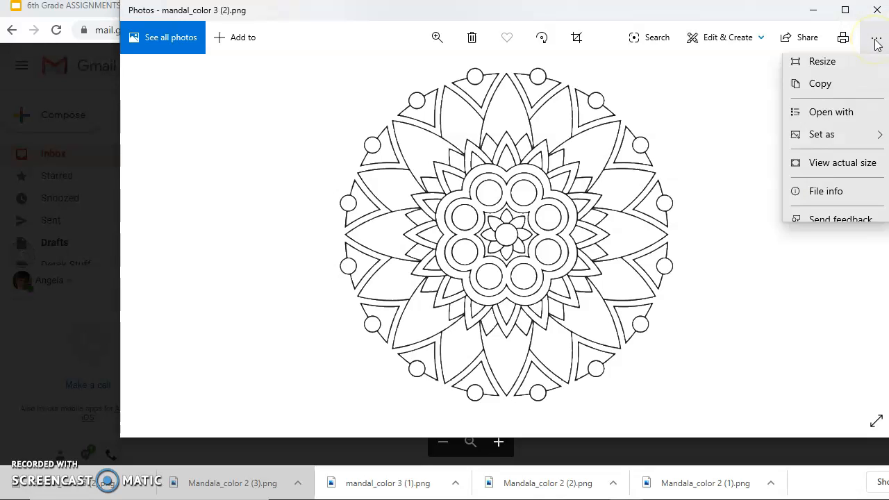
left_click(863, 86)
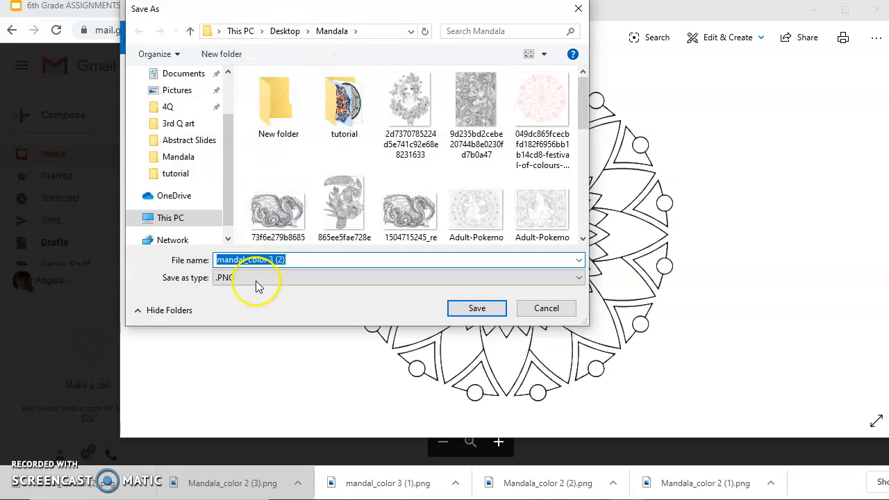
left_click(345, 118)
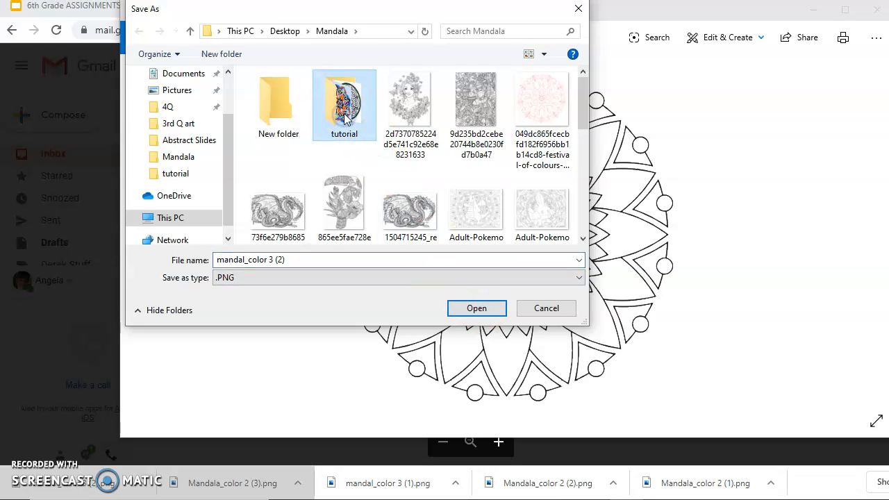
double_click(345, 118)
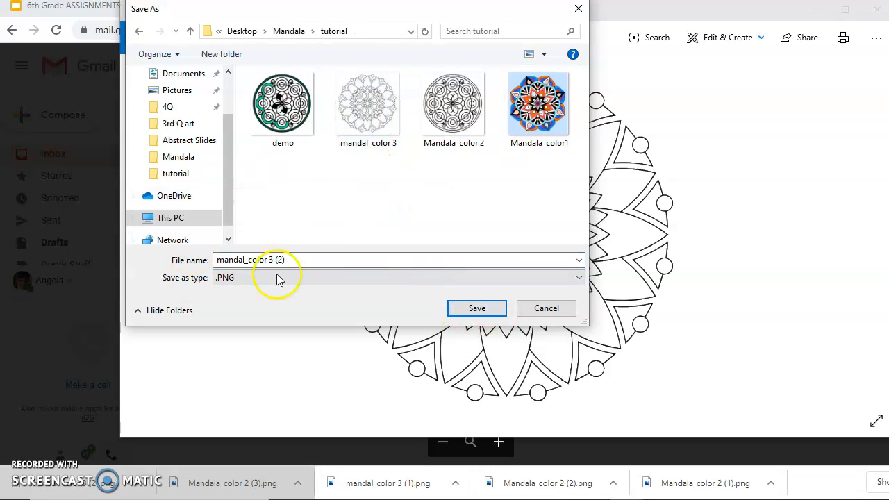
left_click(580, 9)
Close both image viewer windows and open the Free Online Paint Program link on the PAINTING MANDALAS slide
left_click(877, 9)
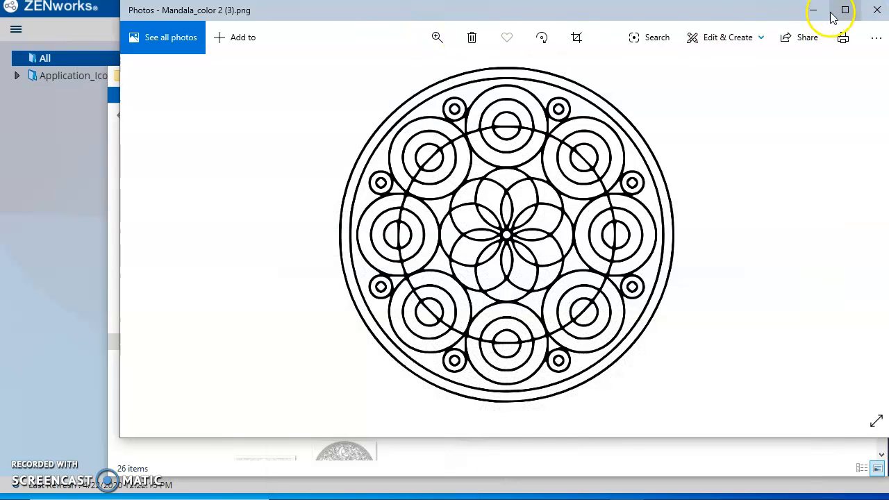
left_click(877, 10)
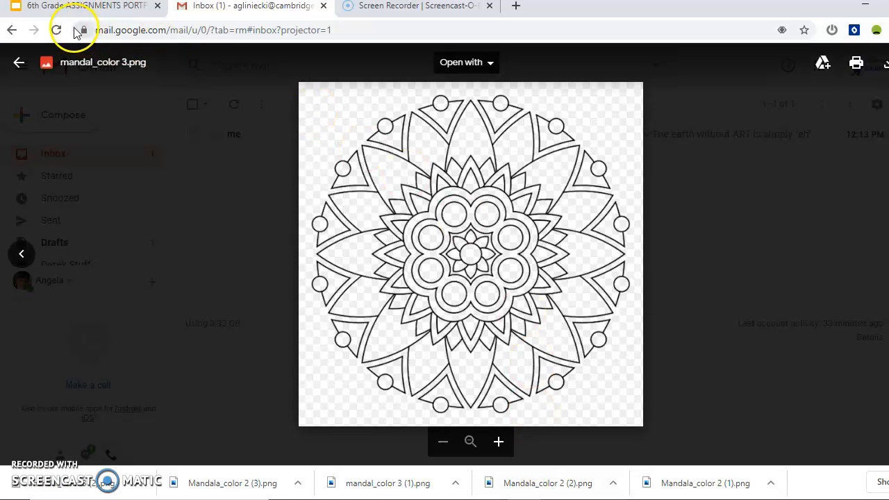
left_click(42, 7)
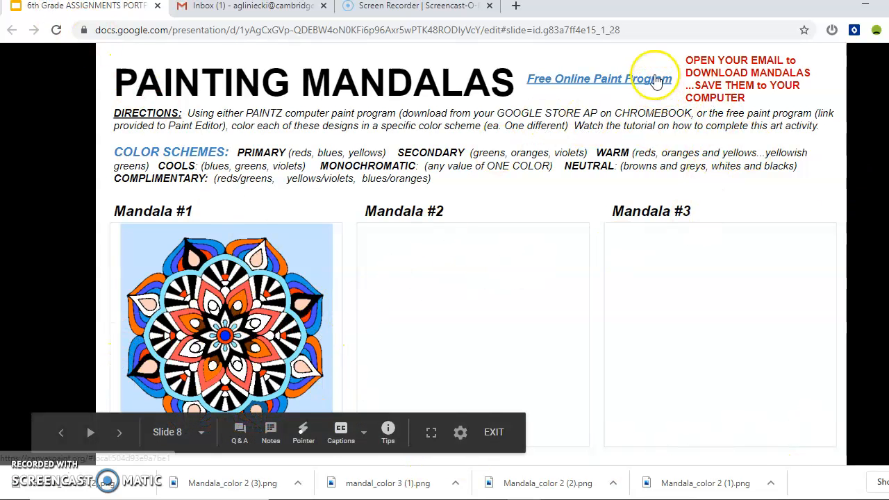
left_click(571, 80)
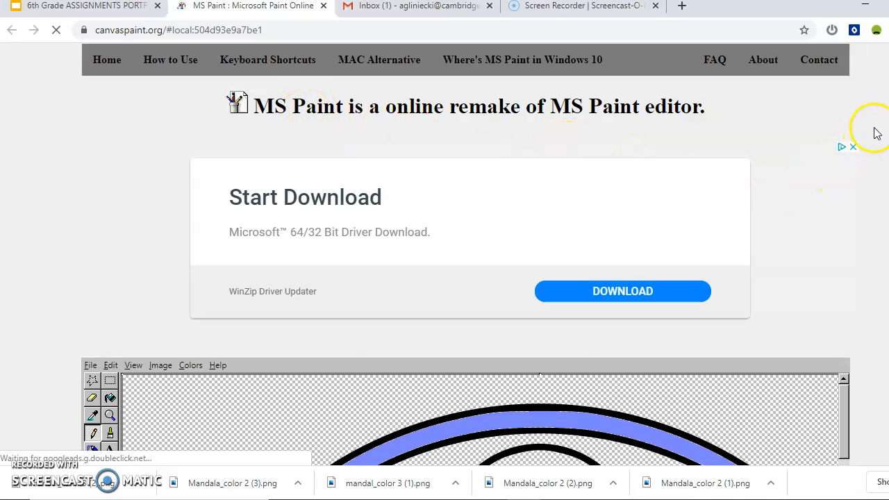
Open mandal_color 3 from the tutorial folder in the online paint editor, discarding the changes to the current picture
scroll(465, 278, "down", 1)
scroll(466, 278, "down", 3)
scroll(465, 277, "up", 1)
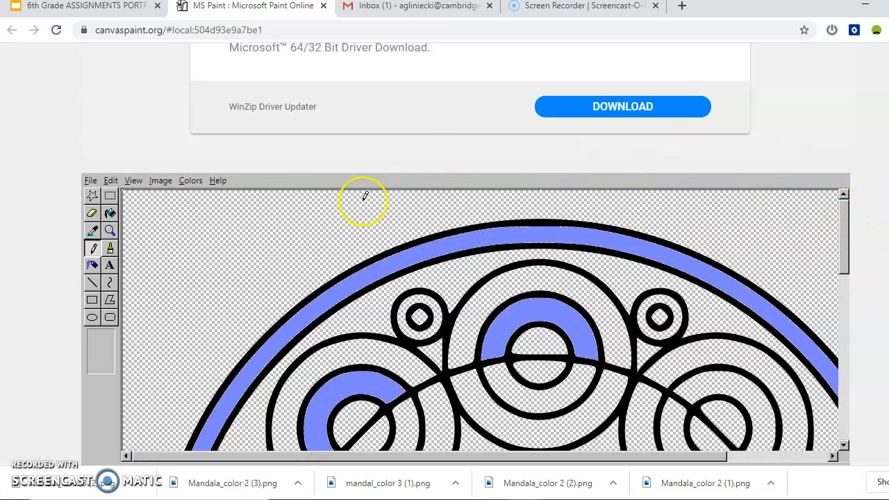
left_click(92, 182)
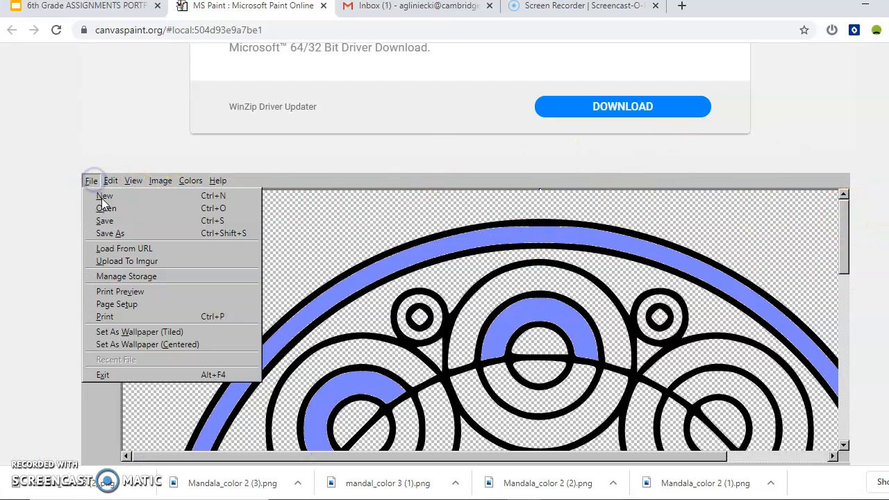
left_click(105, 206)
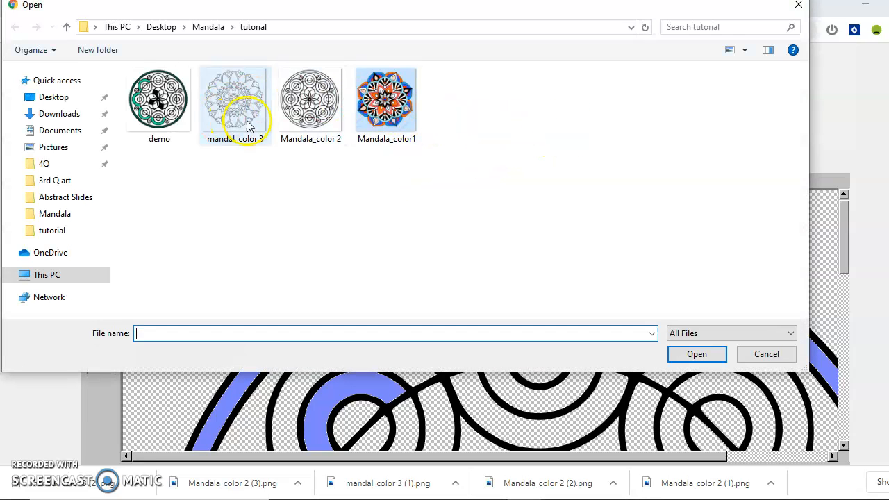
left_click(250, 116)
left_click(700, 354)
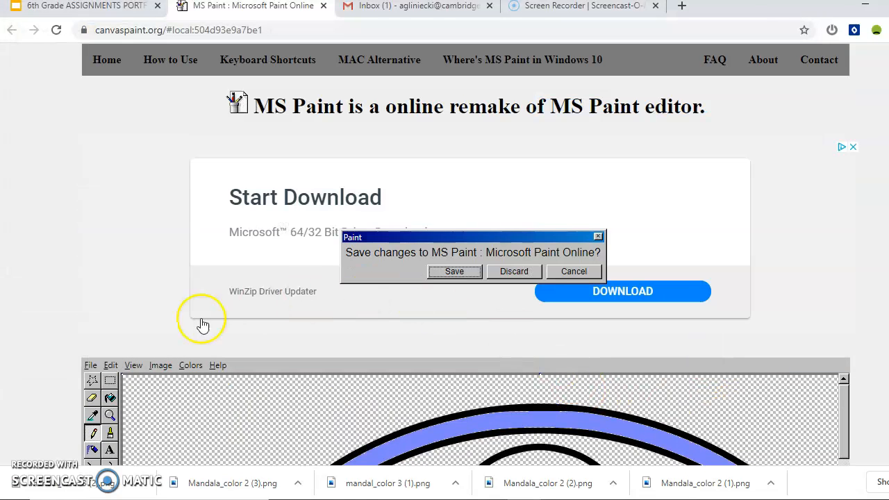
left_click(514, 271)
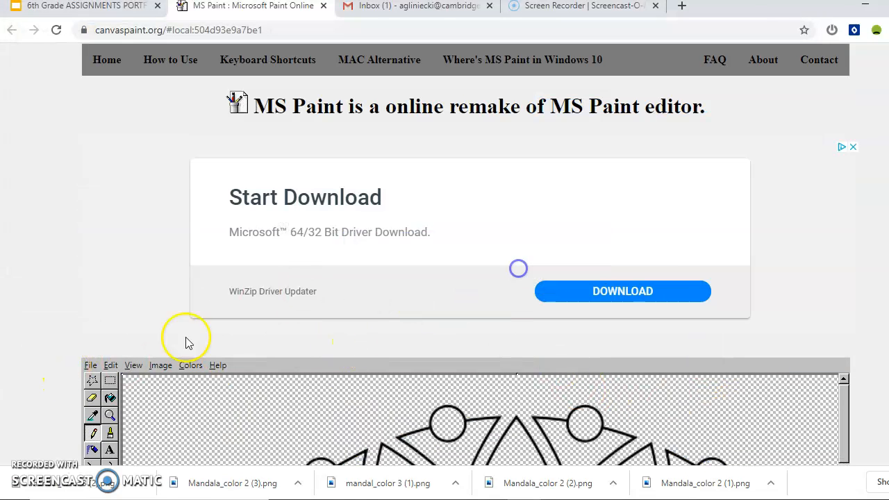
scroll(187, 257, "down", 2)
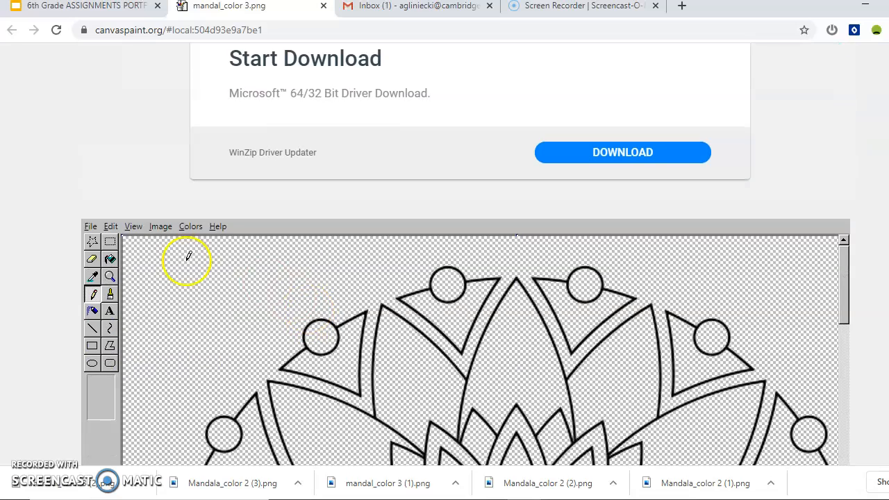
left_click(90, 226)
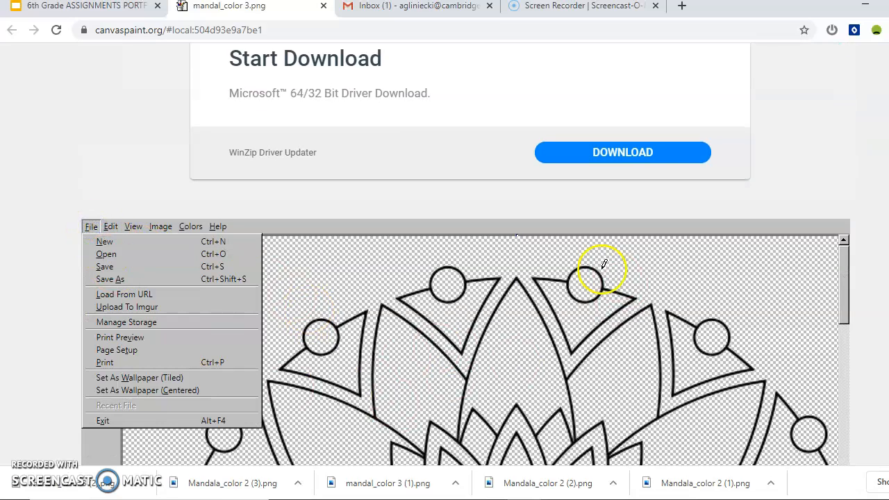
left_click(812, 149)
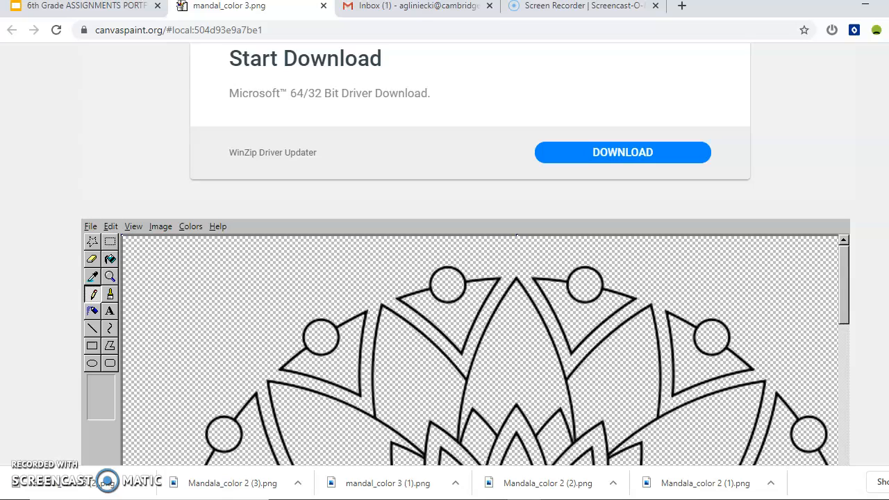
Fill the four uppermost outer circles from the left side and the border of the upper central inner petal with magenta
scroll(813, 149, "down", 2)
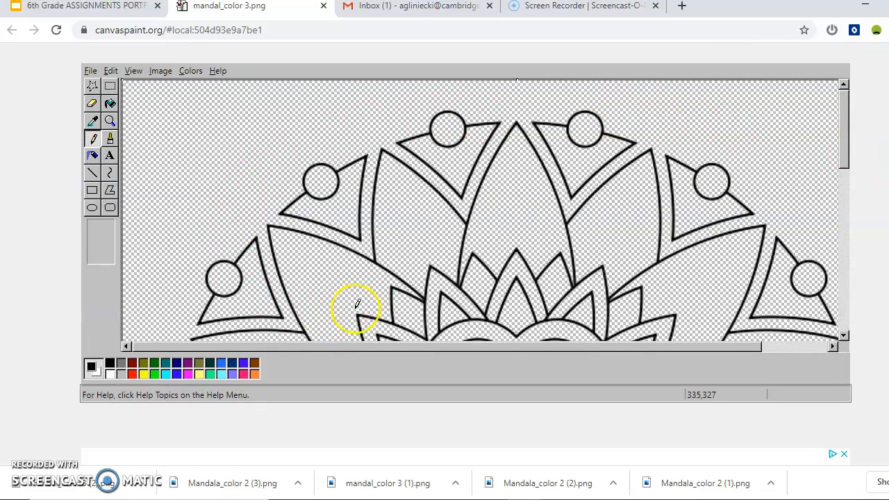
left_click(110, 104)
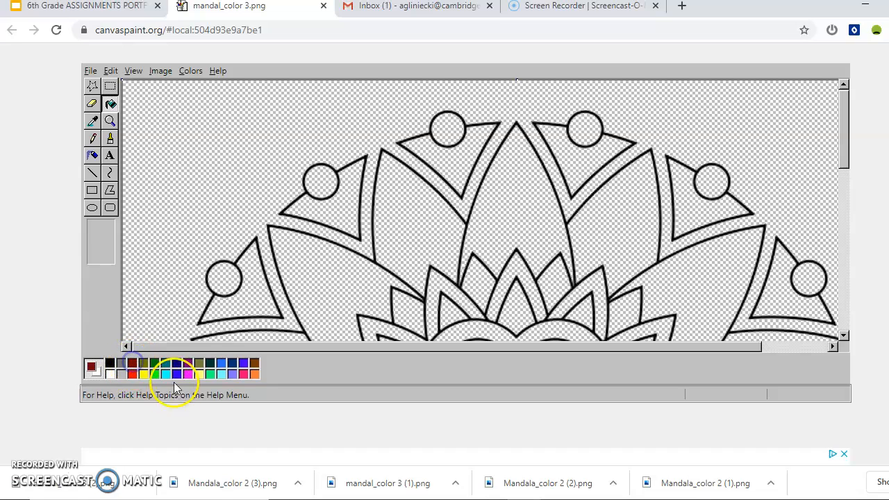
left_click(222, 275)
left_click(332, 179)
left_click(445, 131)
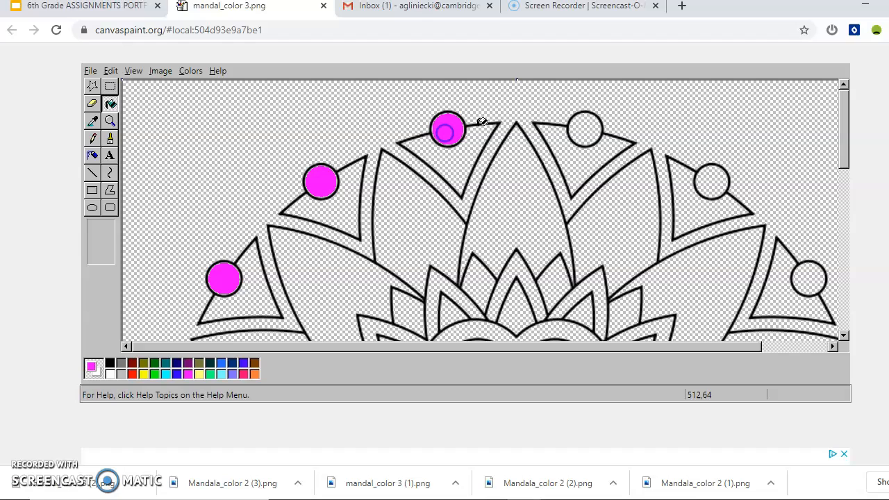
left_click(587, 125)
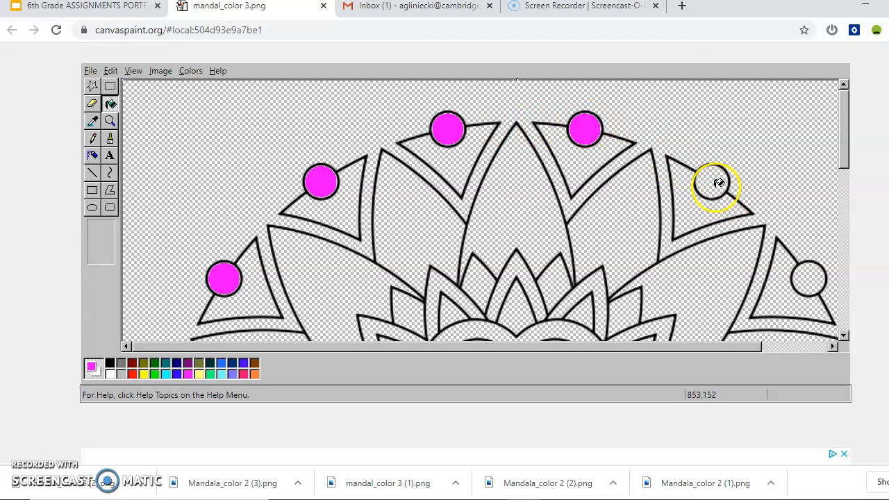
left_click(500, 288)
scroll(682, 219, "down", 4)
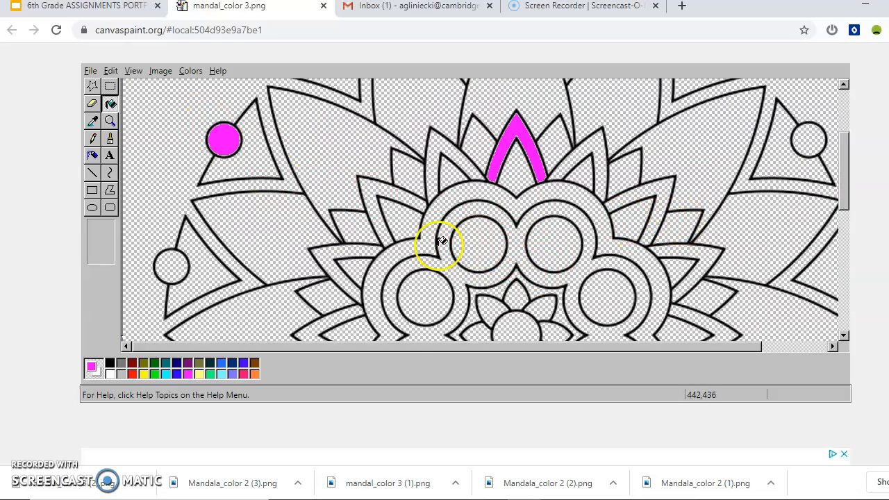
Fill the border of the inner petal above the leftmost double ring with magenta
left_click(384, 189)
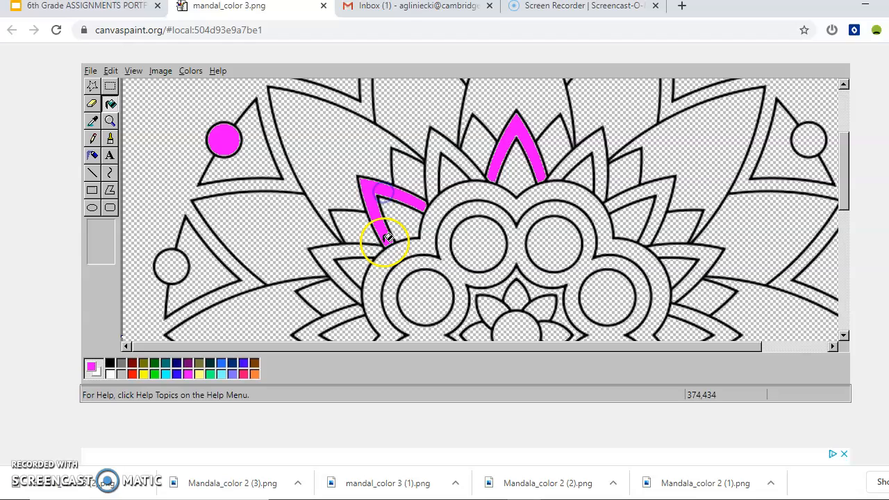
scroll(446, 147, "up", 4)
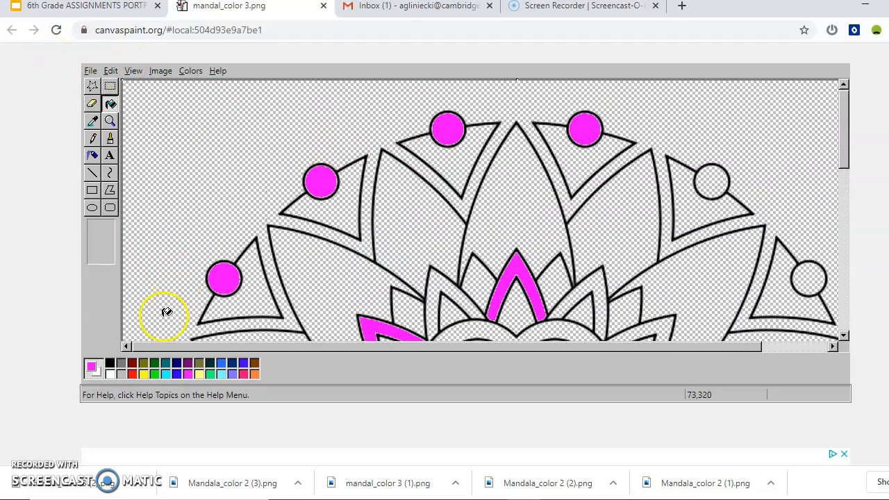
left_click(162, 72)
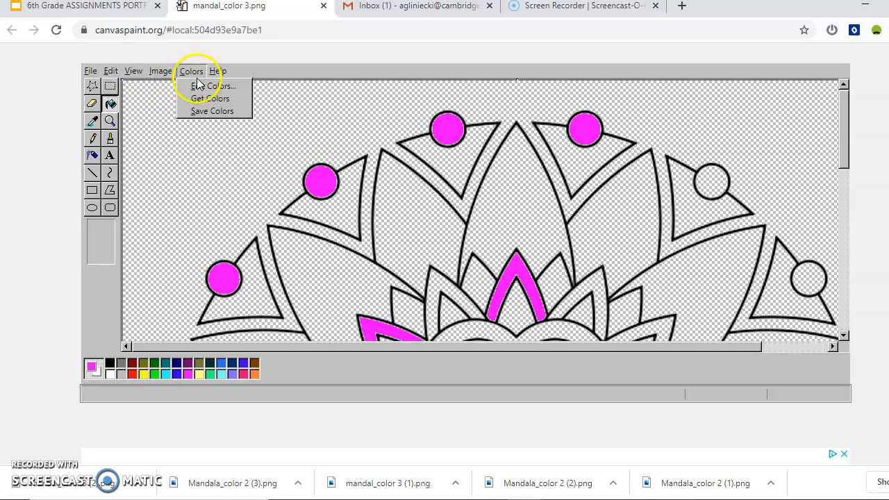
left_click(201, 86)
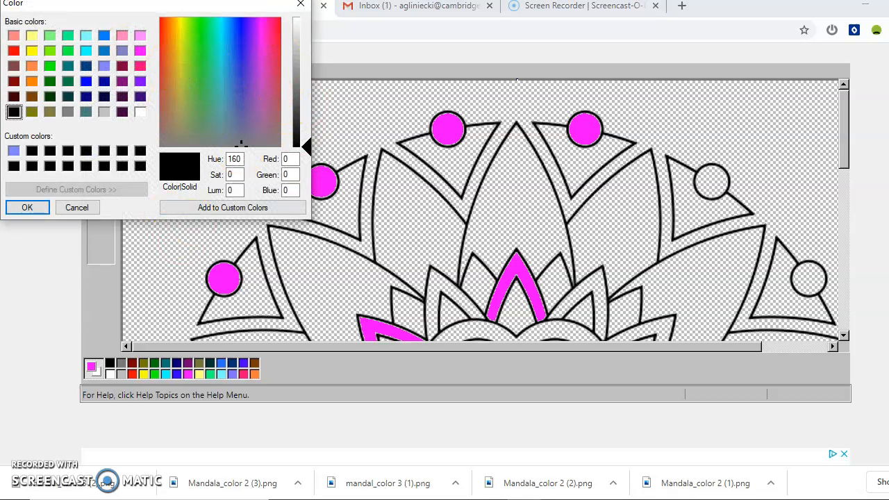
left_click(298, 6)
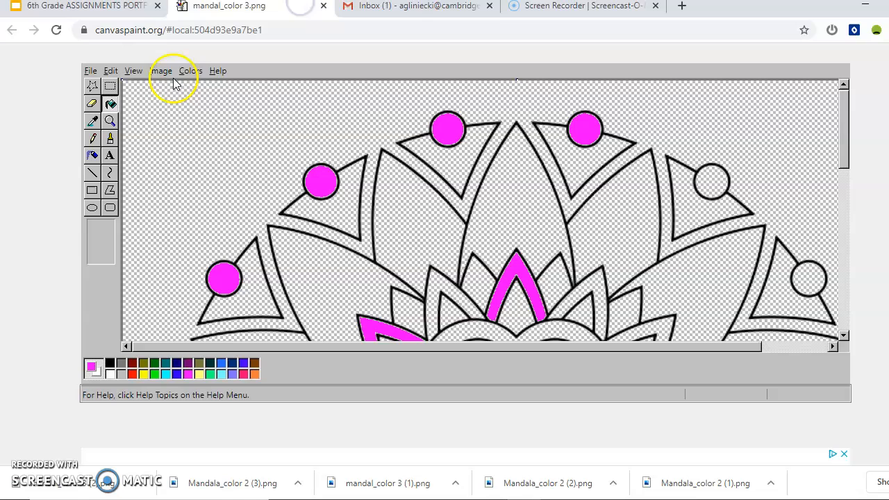
Edit the colors and replace the current magenta with a pale beige chosen from the color spectrum
left_click(189, 72)
left_click(201, 85)
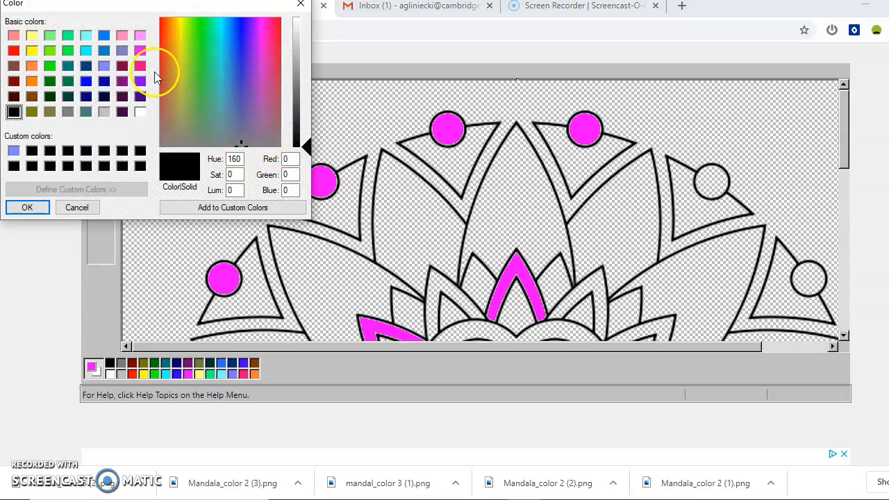
left_click(68, 50)
left_click_drag(299, 88, 307, 38)
left_click(220, 75)
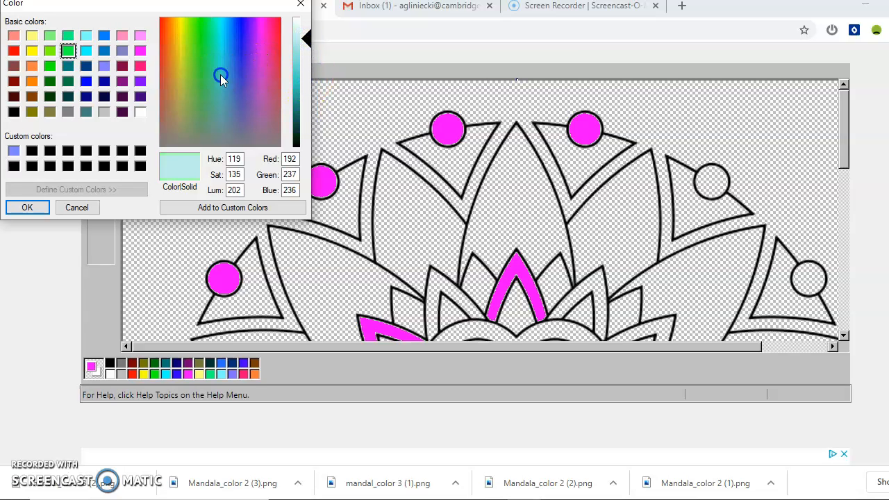
left_click(252, 52)
left_click(187, 115)
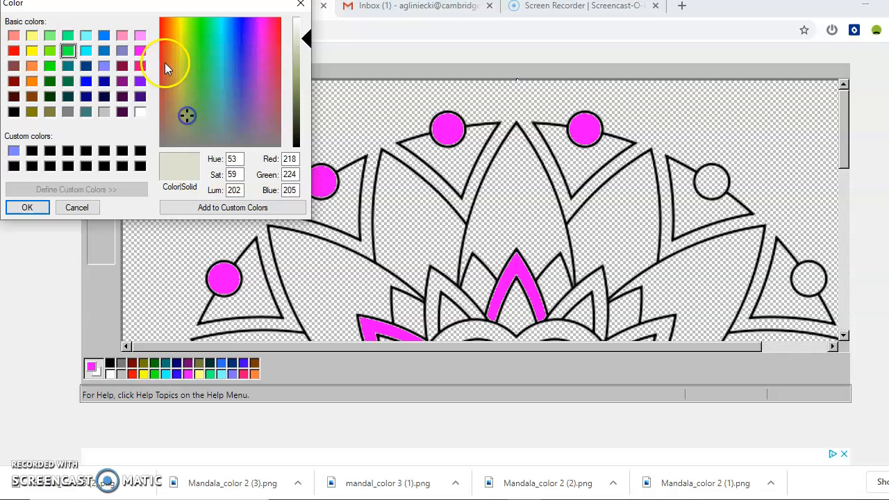
left_click(37, 208)
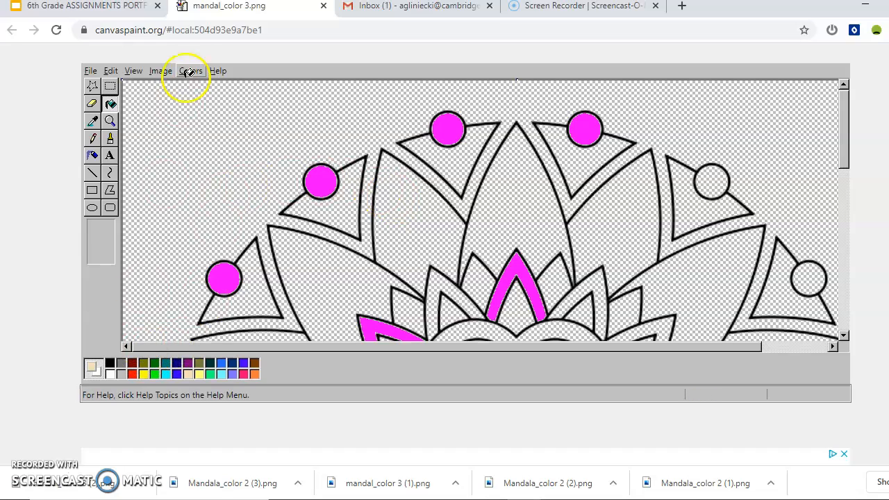
Hide the color box and the tool box of the online paint editor
left_click(133, 71)
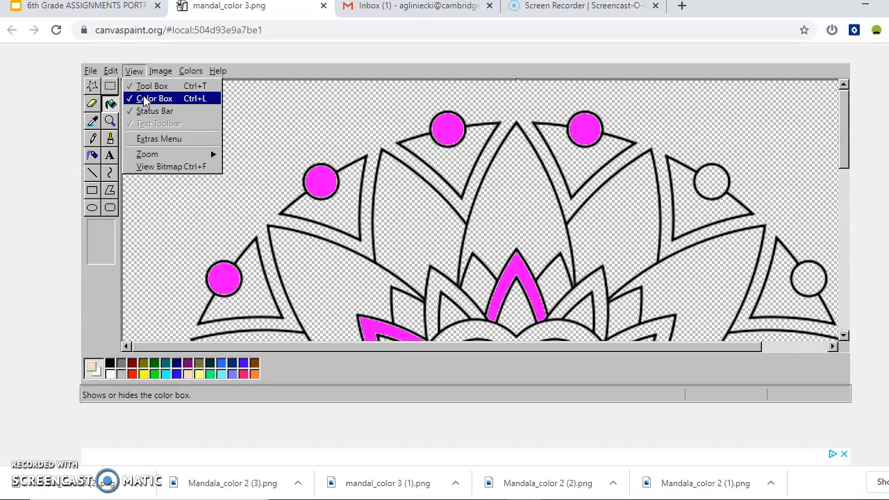
left_click(145, 99)
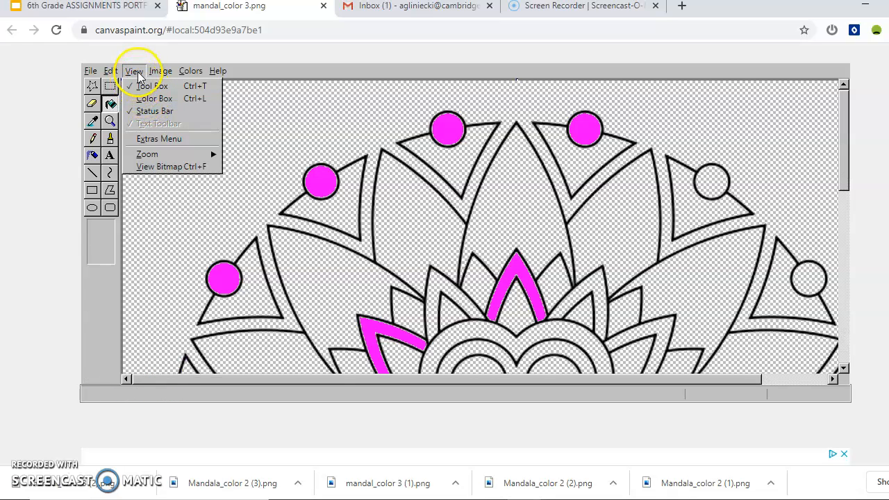
left_click(149, 86)
left_click(134, 71)
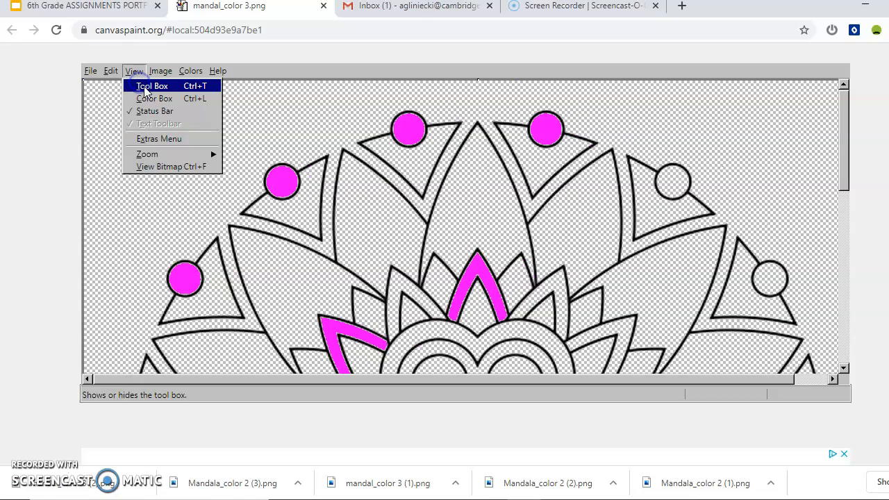
left_click(161, 71)
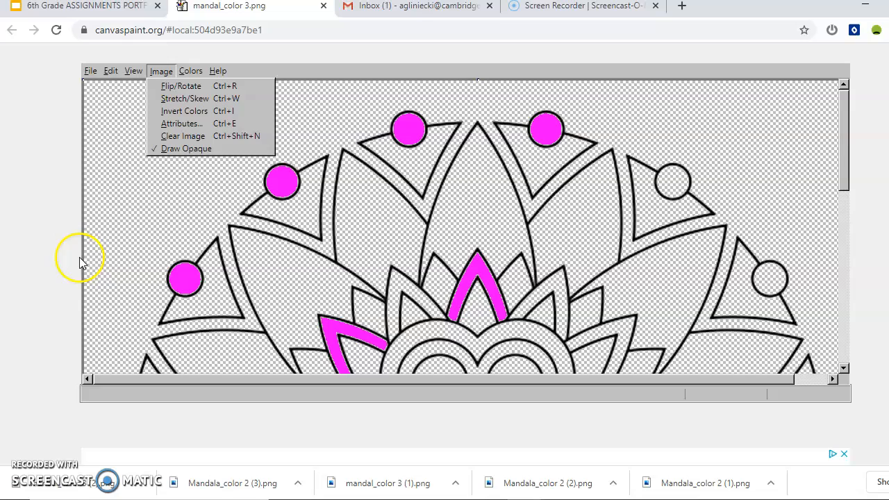
Show the tool box and the color box again
left_click(125, 77)
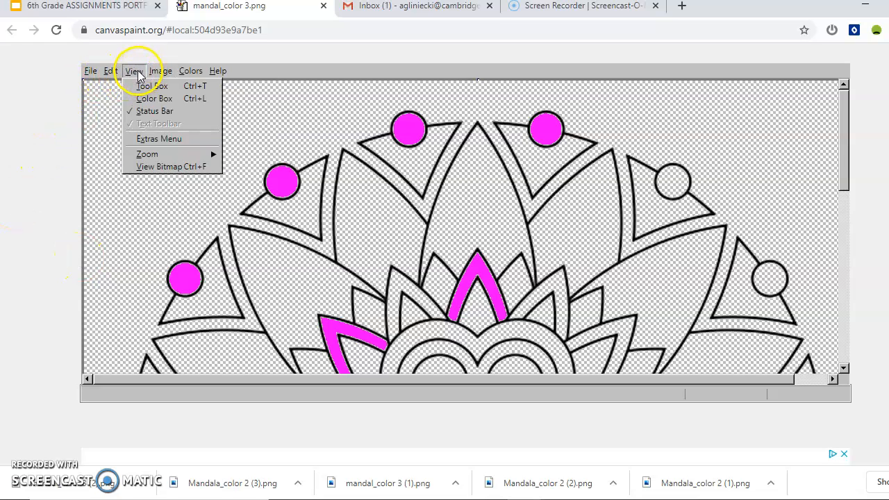
left_click(141, 87)
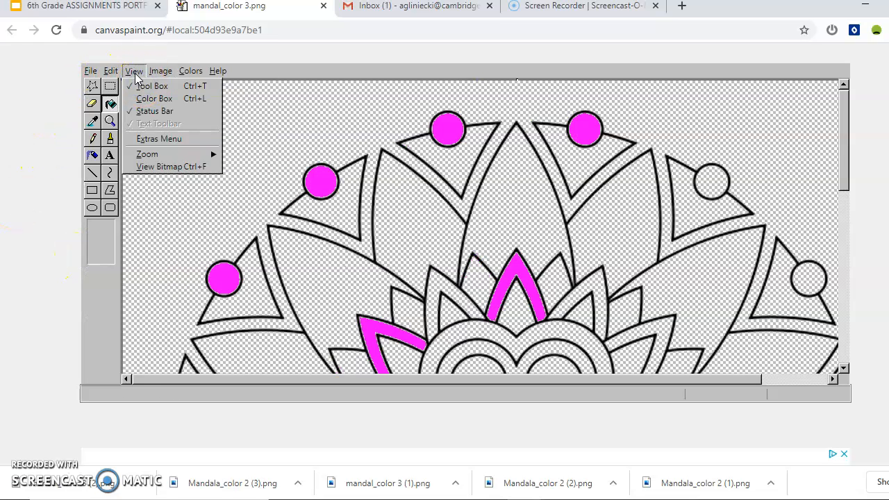
left_click(142, 98)
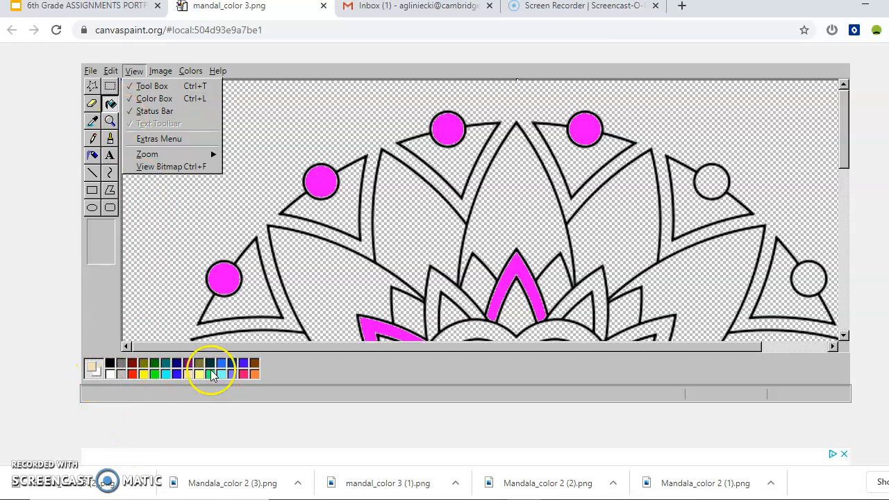
left_click(160, 72)
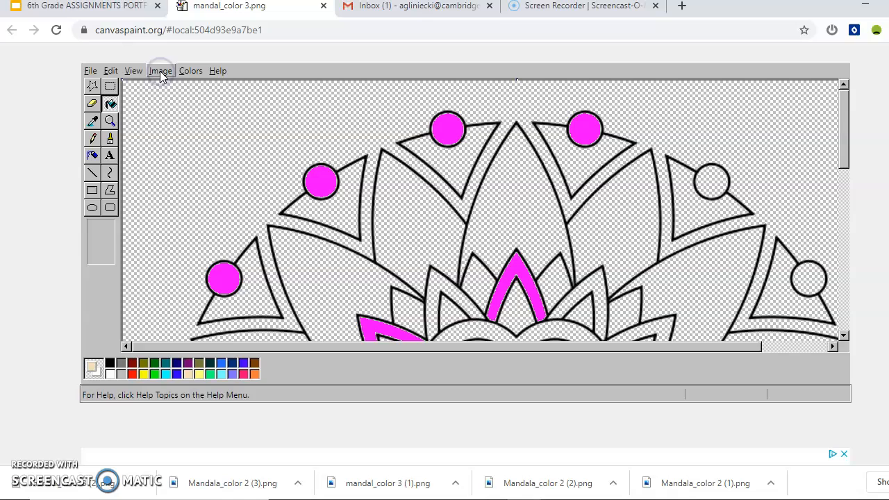
left_click(187, 72)
left_click(197, 86)
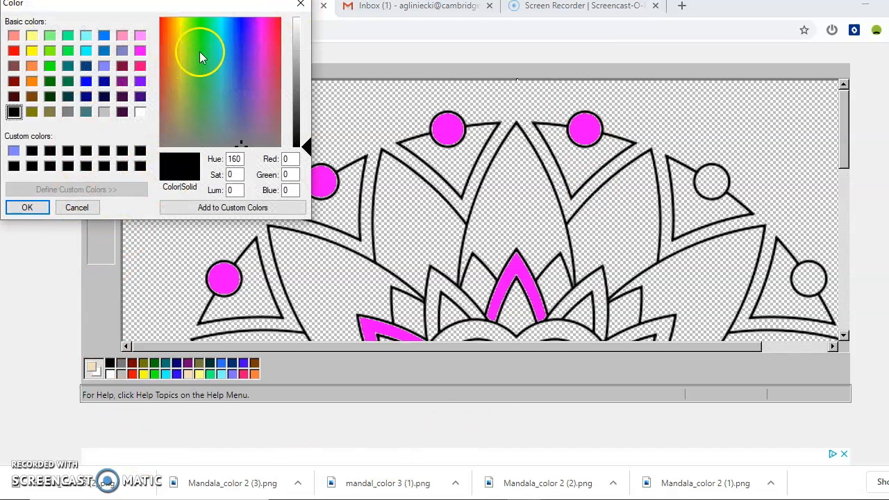
left_click(304, 7)
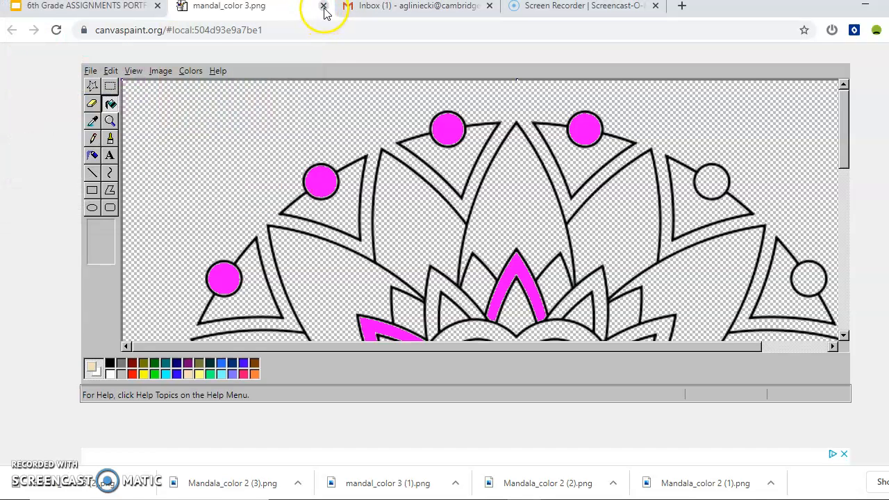
Close the mandal_color 3.png browser tab, switch to paint.net and open Mandala_color 2 from the tutorial folder
left_click(324, 6)
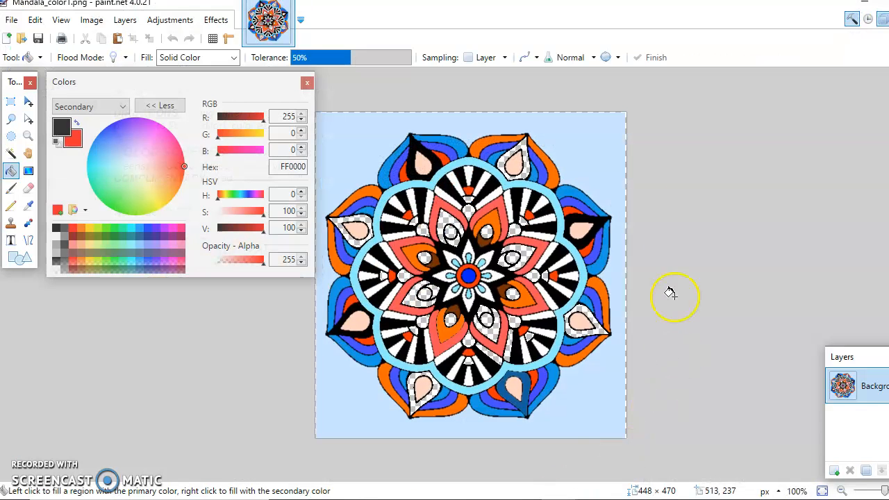
left_click(15, 21)
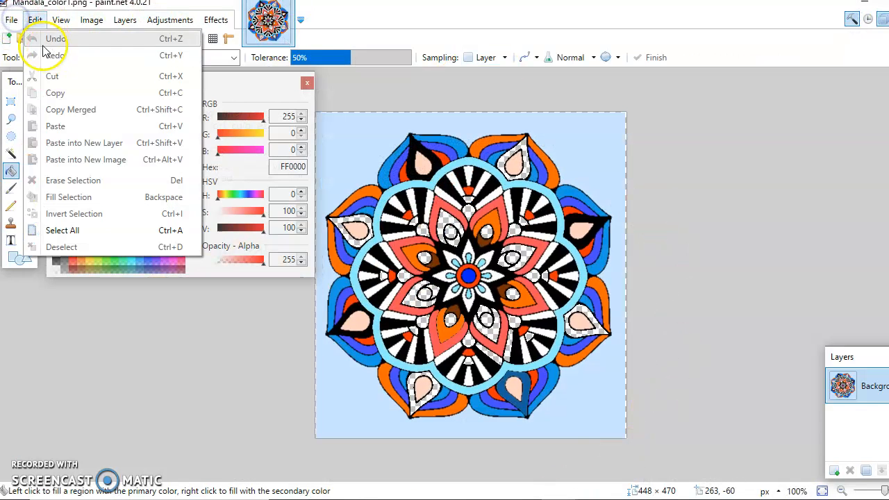
left_click(33, 57)
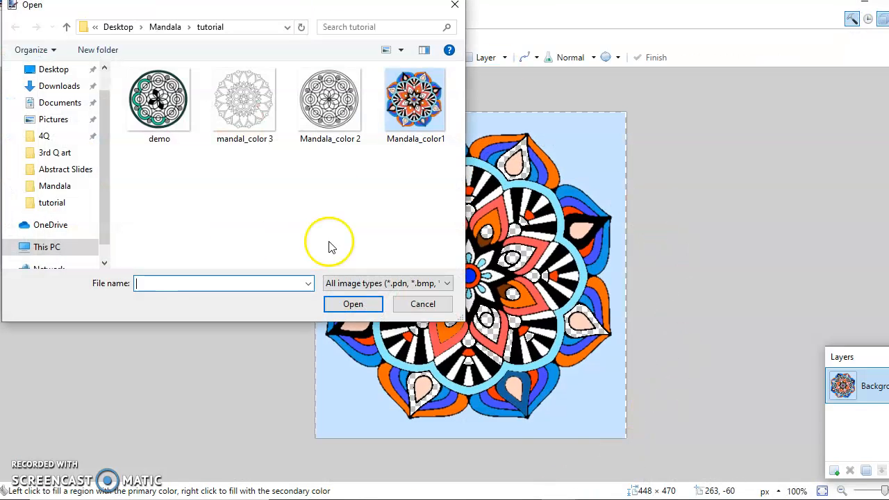
left_click(304, 105)
left_click(353, 306)
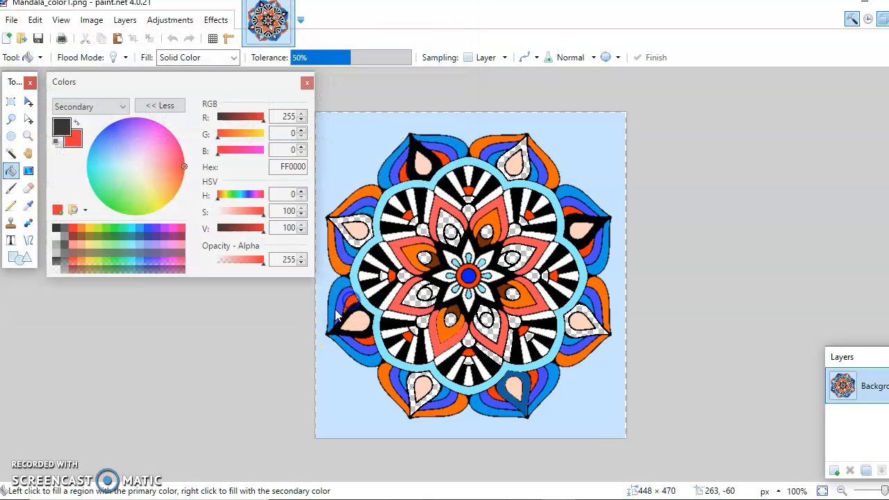
Switch to the Mandala_color1 image, choose blue 0026FF as the secondary color and swap it with the primary color
left_click(276, 15)
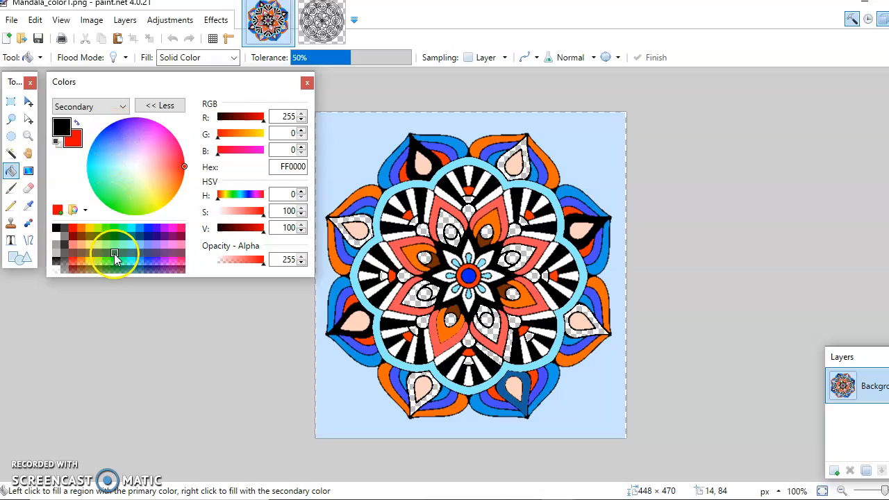
right_click(149, 233)
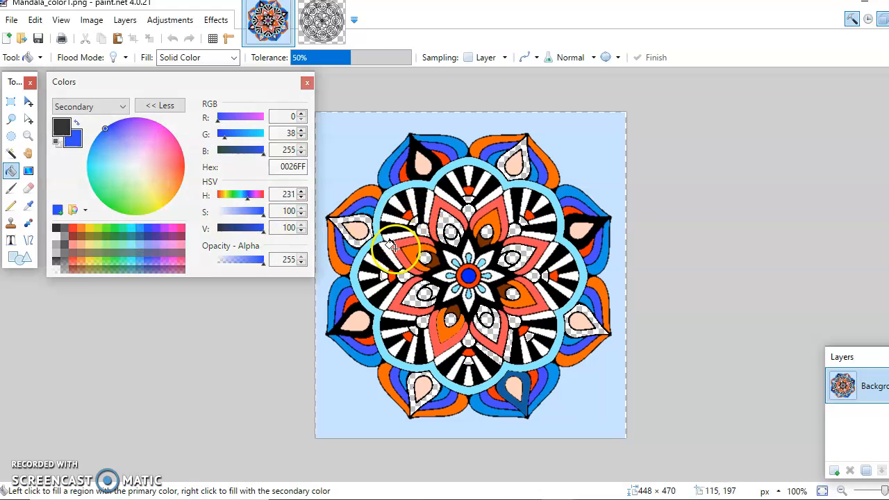
left_click(77, 122)
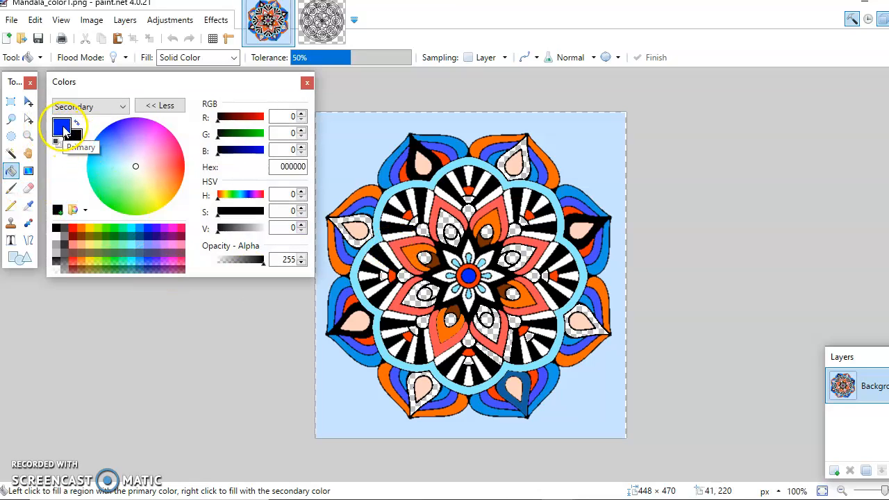
Fill the borders of three neighbouring coral inner petals, the upper-left one and the two topmost, with blue
left_click(395, 245)
left_click(439, 204)
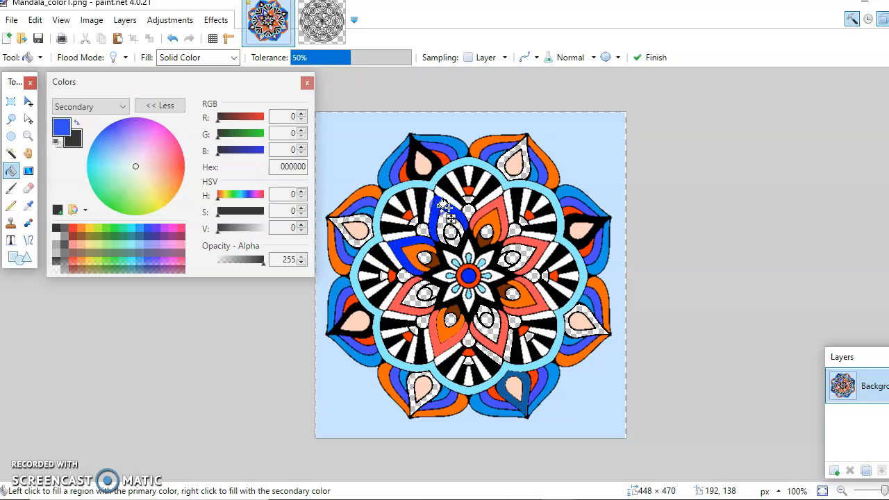
left_click(482, 211)
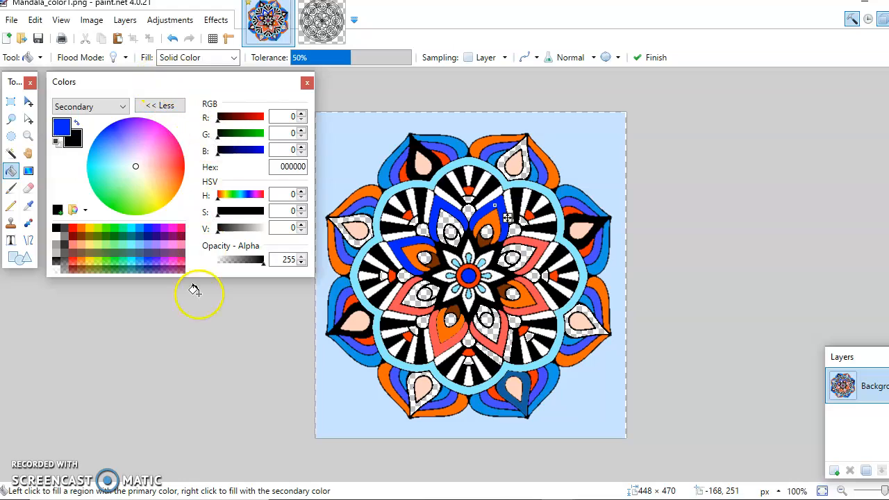
Undo the three blue petal fills in Mandala_color1
left_click(175, 39)
left_click(174, 41)
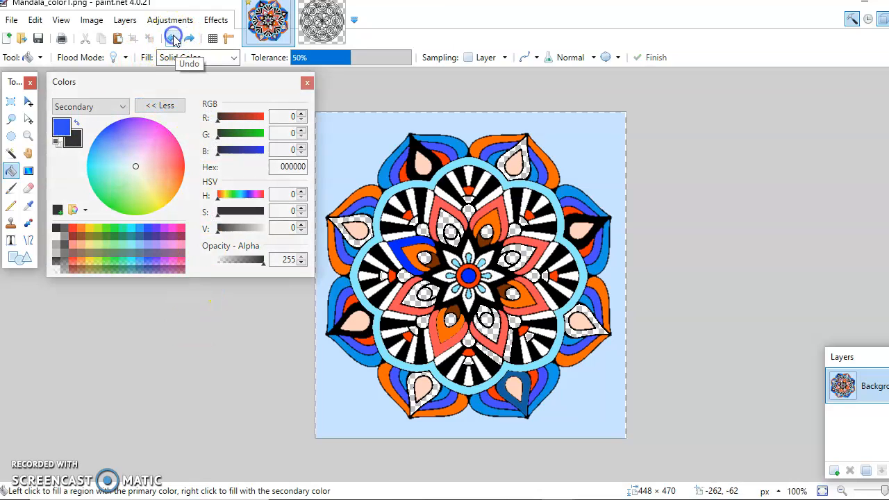
left_click(173, 40)
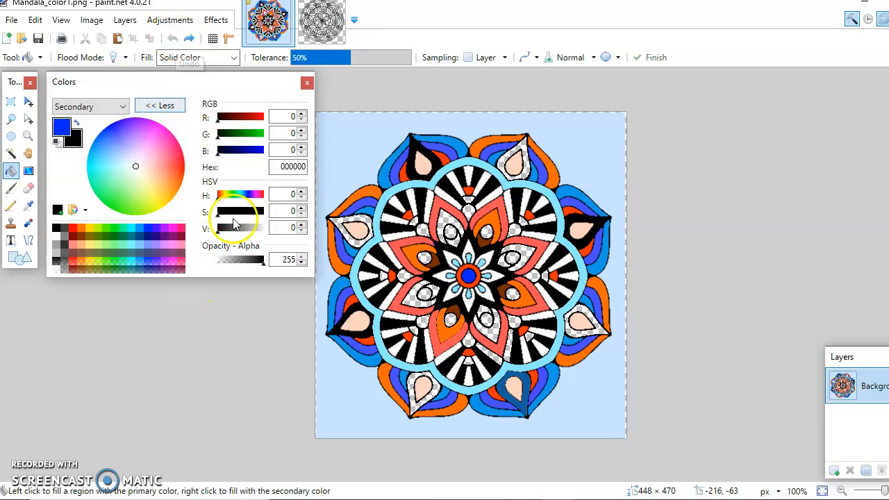
Switch to Mandala_color 2 and fill alternating outer-ring halves of all eight large circles and four central petals, upper-left through right, with blue
left_click(324, 27)
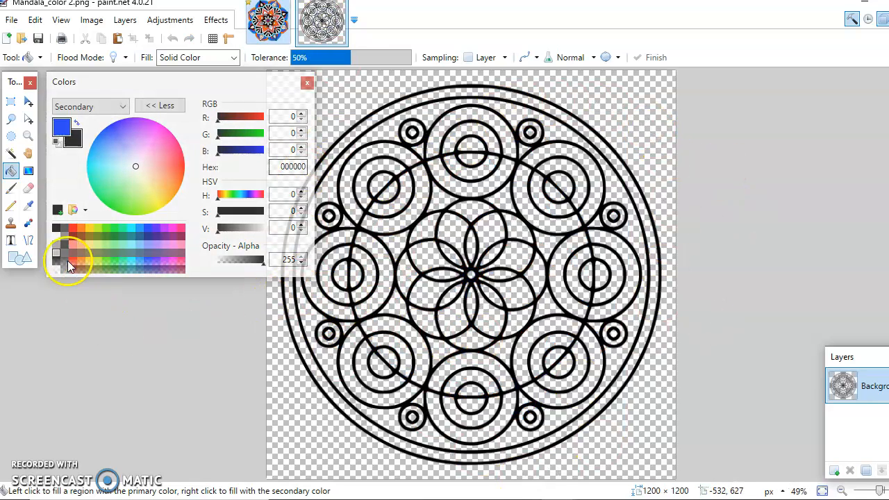
left_click(415, 199)
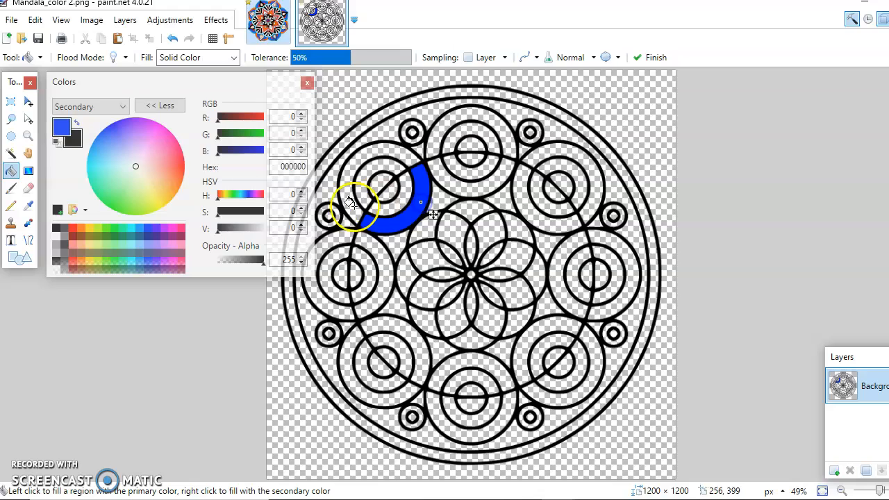
left_click(339, 256)
left_click(410, 338)
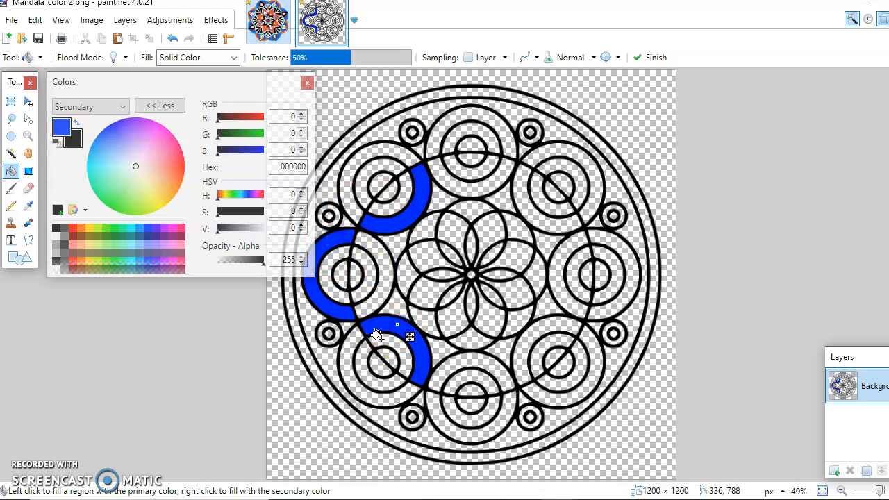
left_click(466, 430)
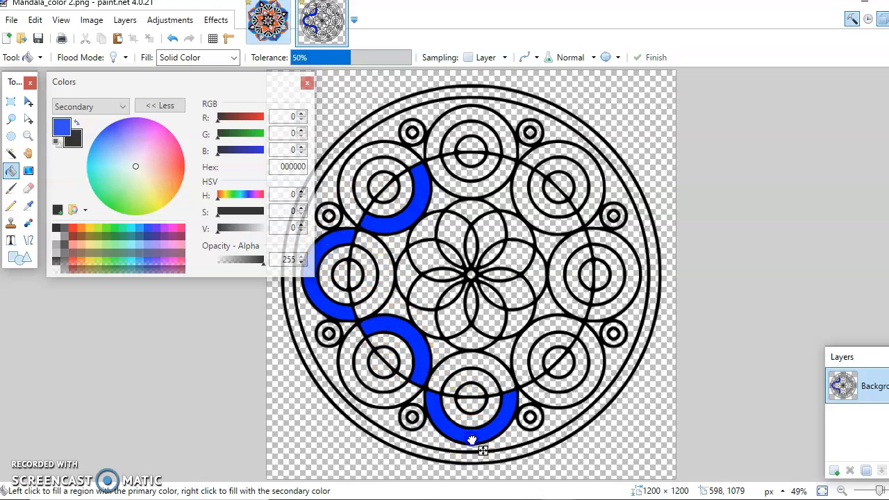
left_click(538, 327)
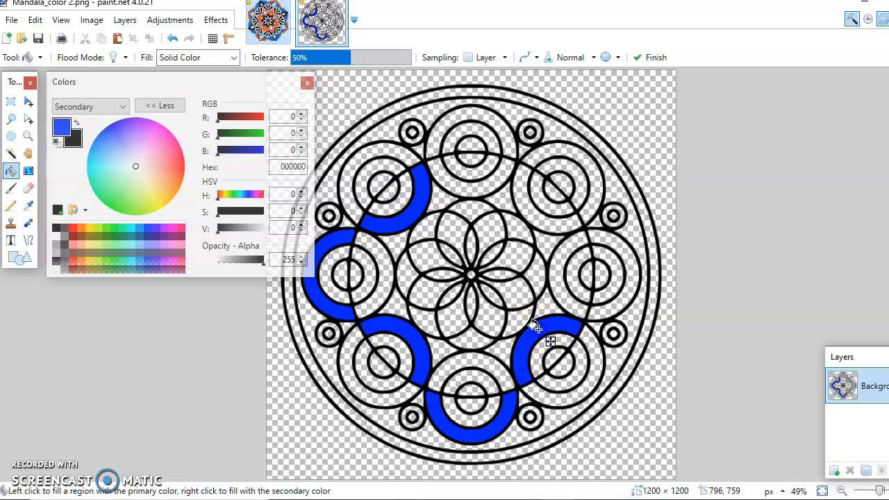
left_click(631, 262)
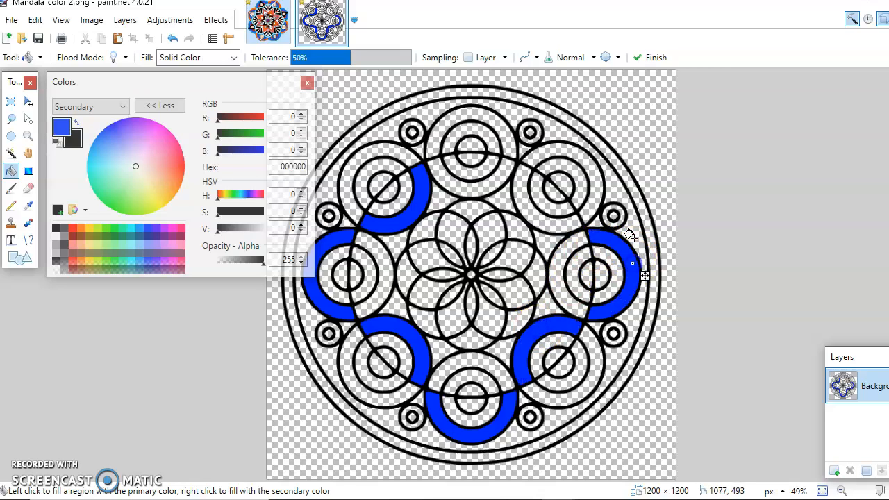
left_click(532, 214)
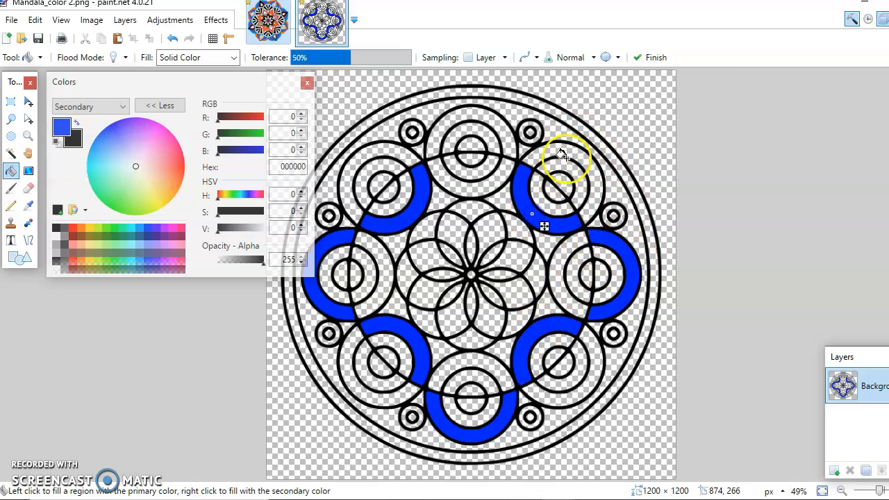
left_click(471, 120)
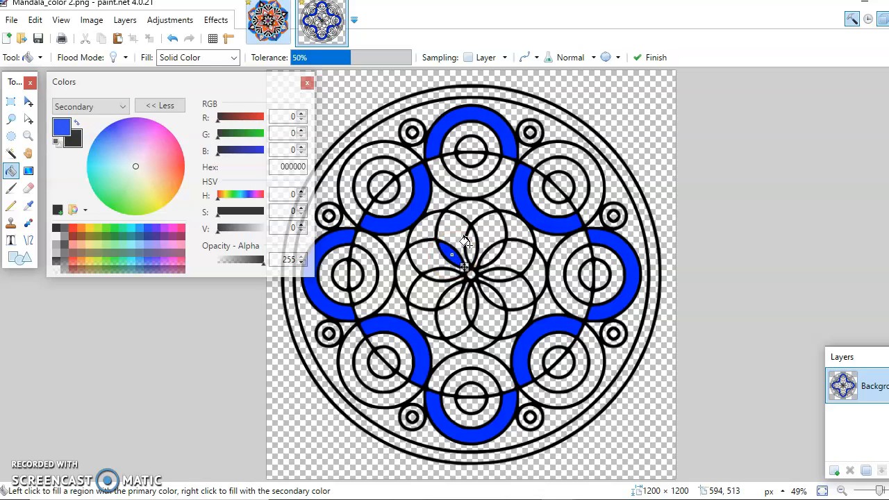
left_click(498, 252)
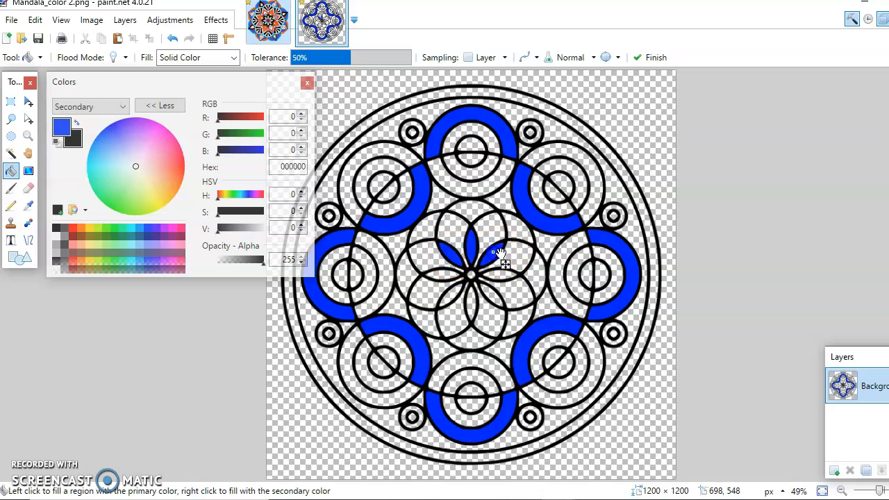
left_click(495, 272)
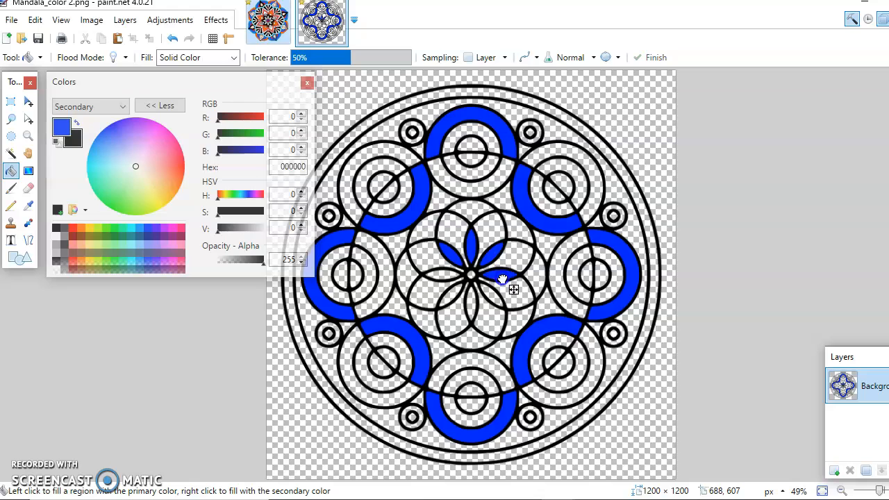
Choose red FF0000 as the secondary color and swap it with the primary color
left_click(72, 230)
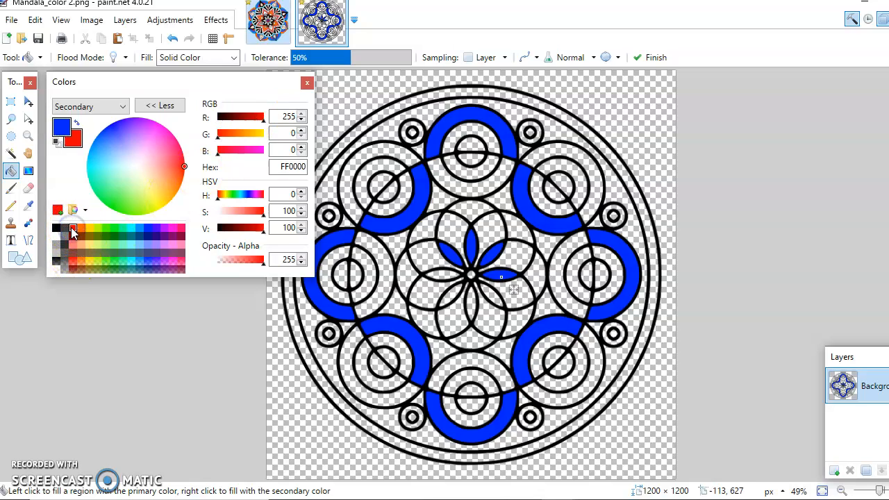
left_click(77, 125)
Try red on the right-hand central petal twice, undoing each fill and swapping the primary and secondary colors back and forth in between
left_click(502, 277)
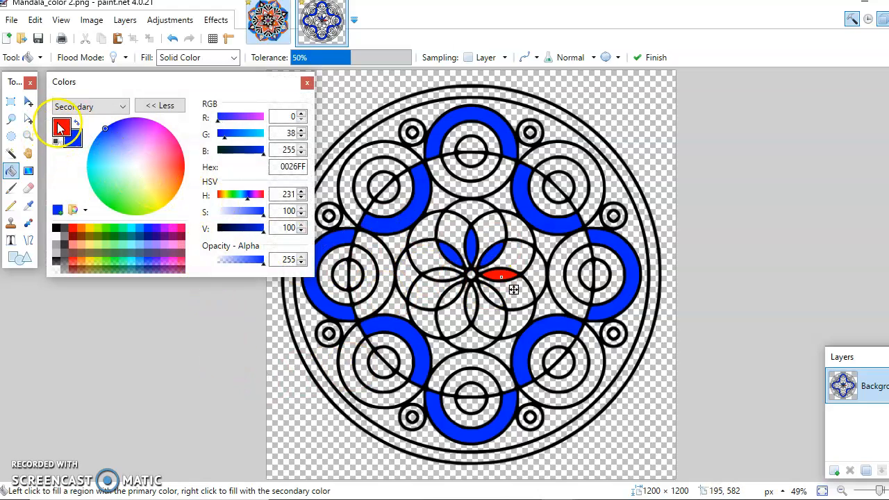
left_click(173, 39)
key("x")
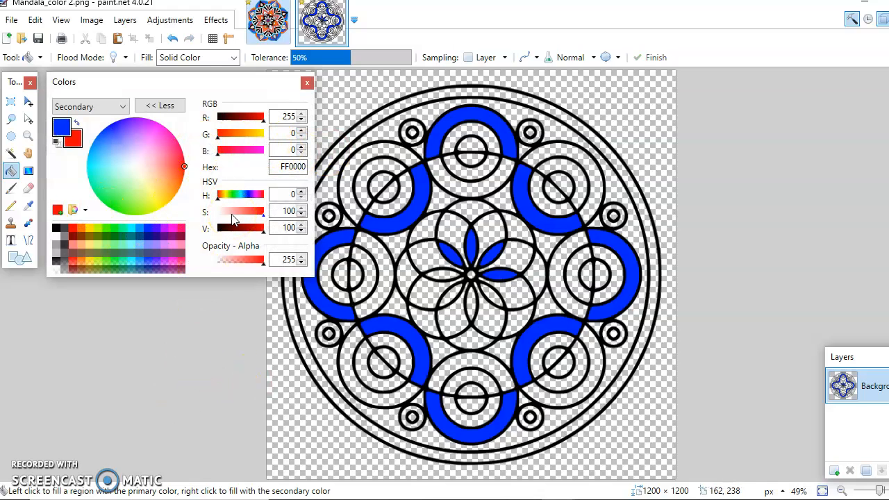
left_click(76, 122)
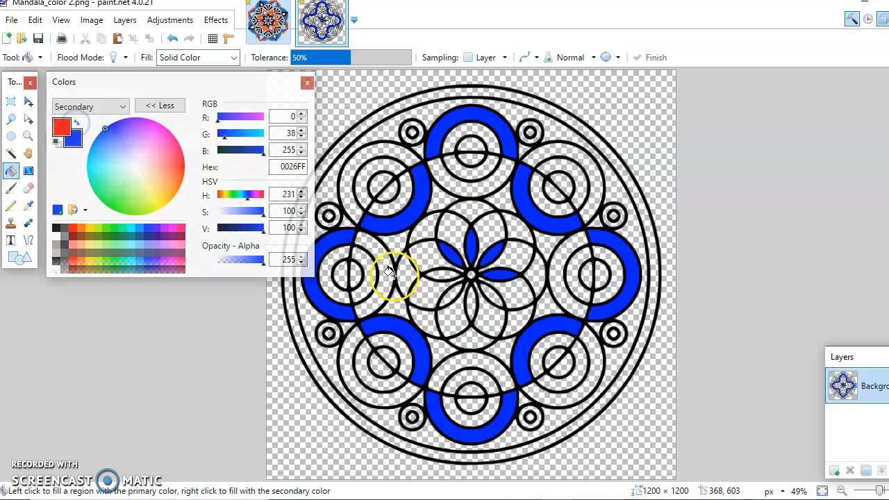
left_click(500, 275)
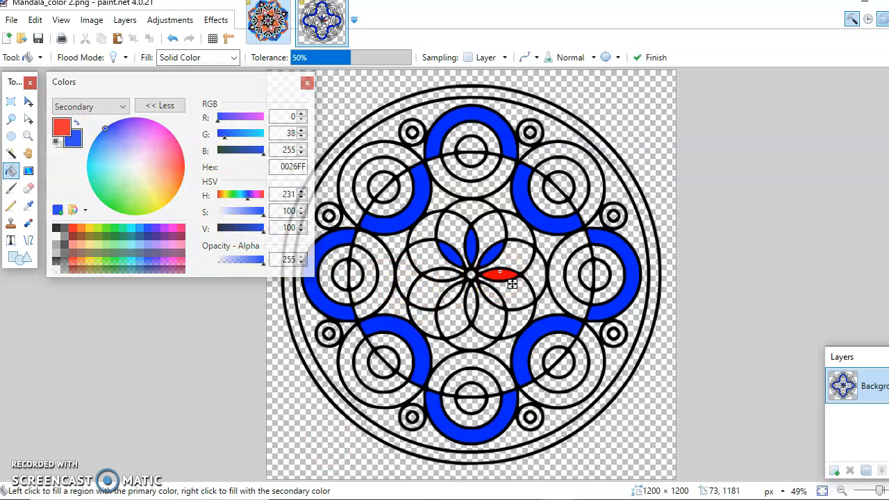
left_click(174, 39)
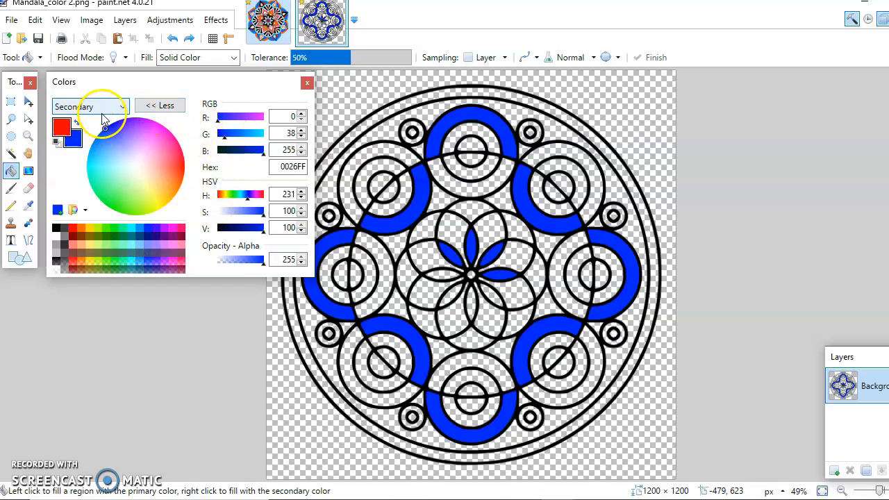
Set the secondary color to red and darken it to B50000
mouse_move(217, 120)
left_mouse_down()
mouse_move(240, 119)
mouse_move(212, 118)
left_mouse_up()
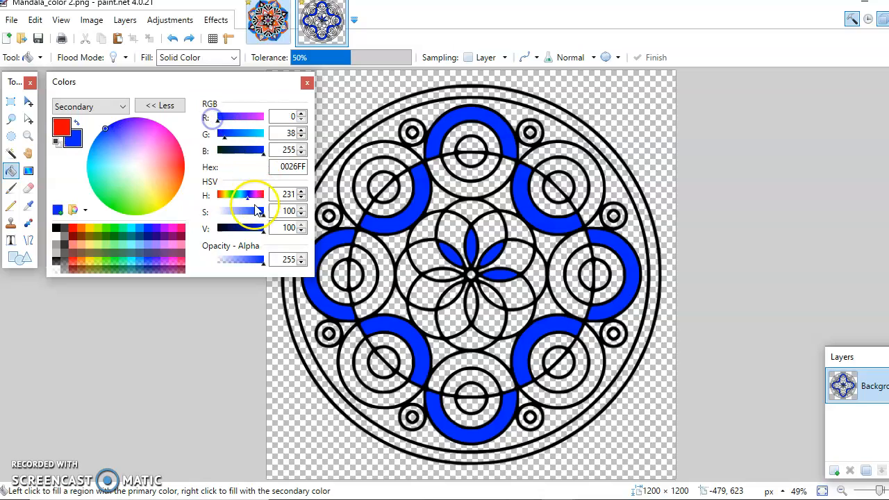
right_click(73, 228)
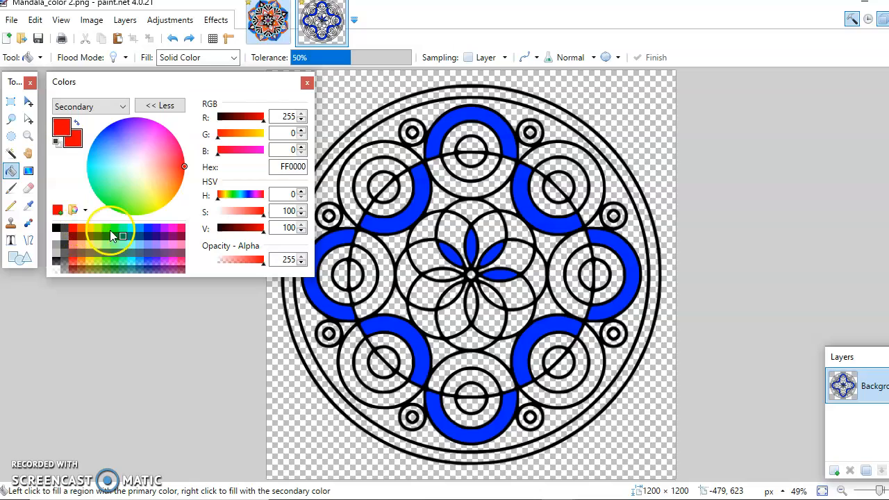
mouse_move(266, 230)
left_mouse_down()
mouse_move(237, 234)
mouse_move(253, 234)
left_mouse_up()
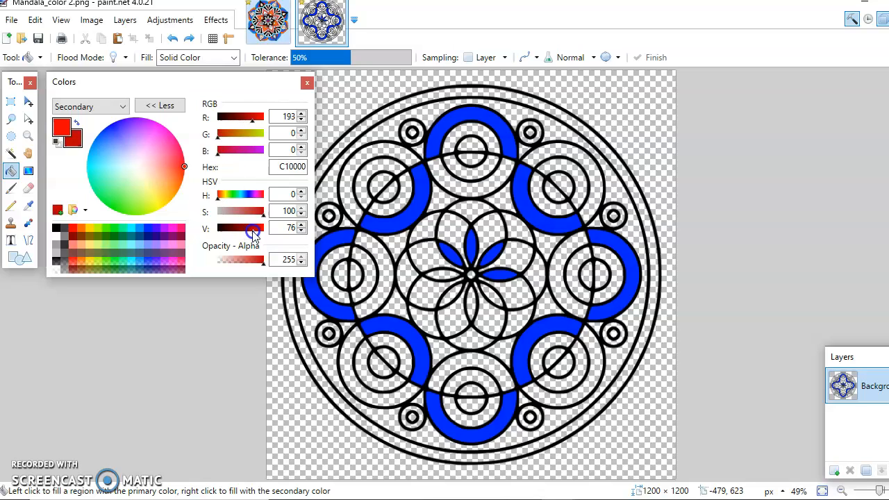
Fill the empty outer-ring halves of the upper-left, top and upper-right circles with red
left_click(356, 161)
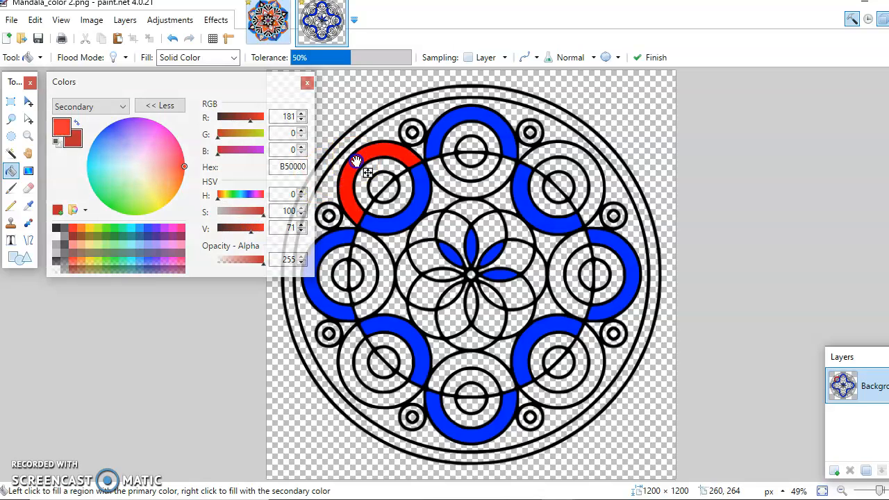
left_click(472, 178)
left_click(561, 151)
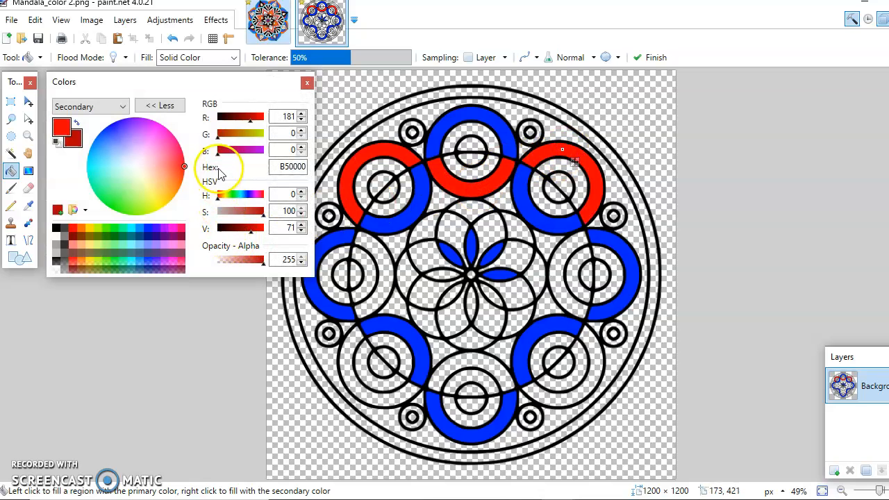
Darken the secondary color to 740000, fill the right circle's inner-facing ring half and swap the colors to recolor it dark red
left_click_drag(249, 121, 239, 121)
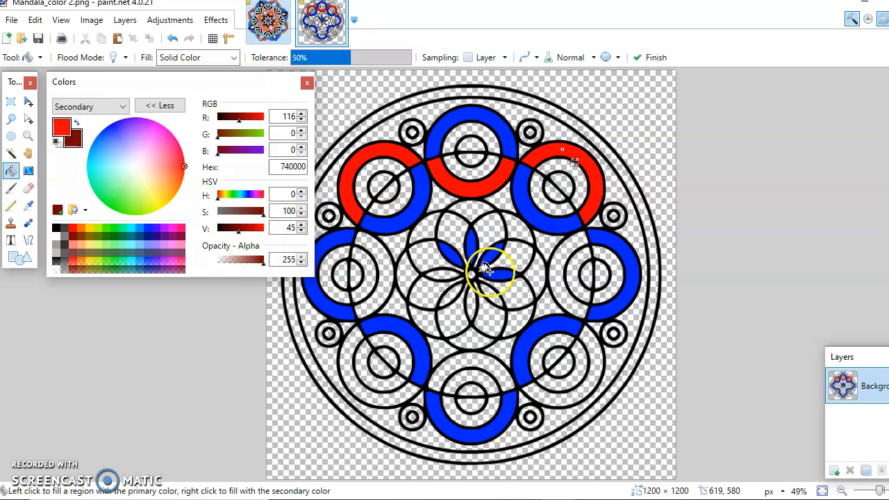
left_click(576, 295)
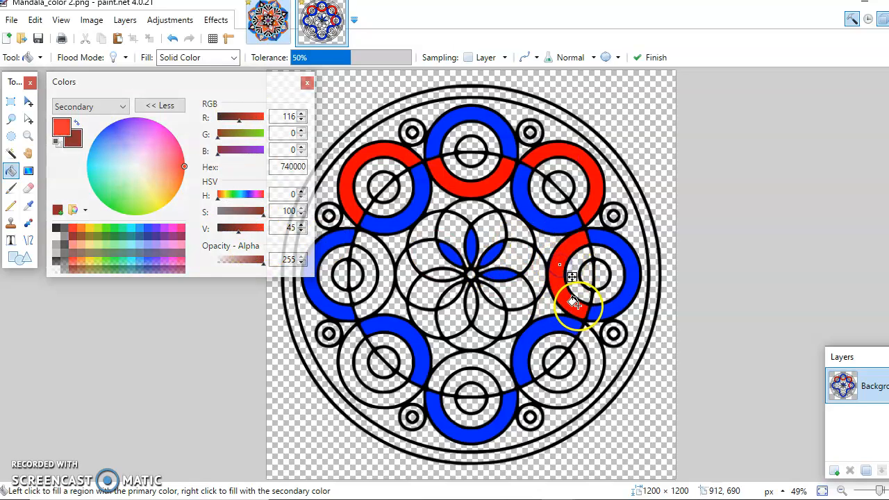
left_click(94, 144)
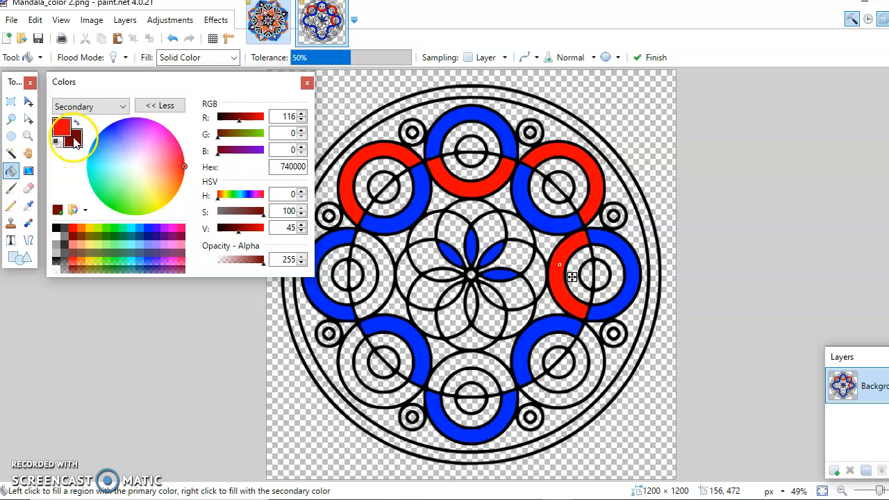
left_click(76, 123)
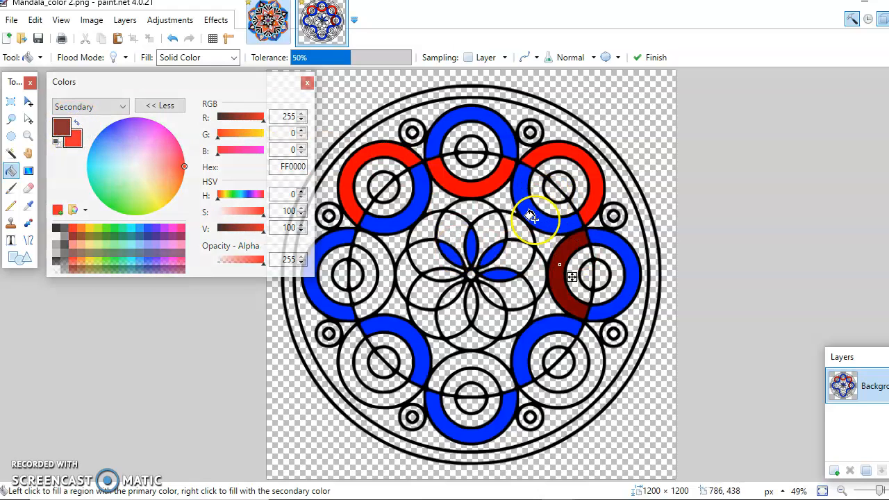
Refill the top circle's lower ring half with dark red, then reset the colors to black and white to recolor it black
left_click(466, 186)
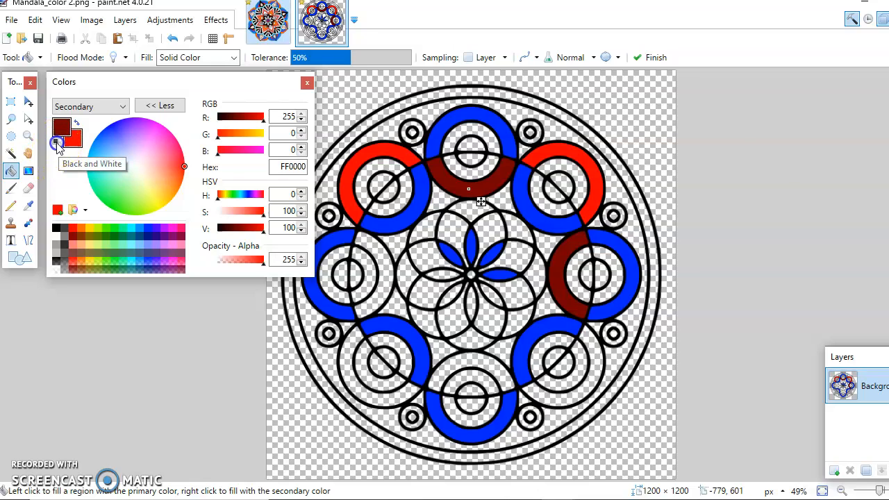
left_click(56, 142)
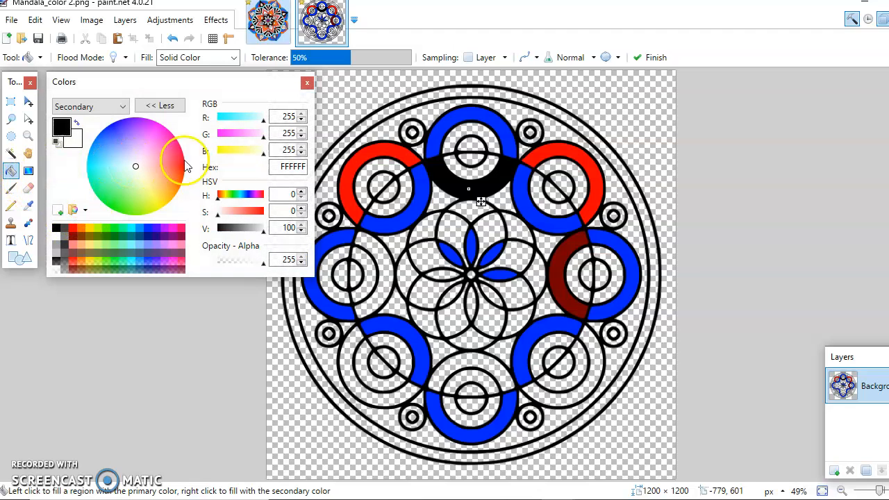
Sample the dark red 740000 from the right circle's ring as the primary color with the Color Picker
left_click(30, 206)
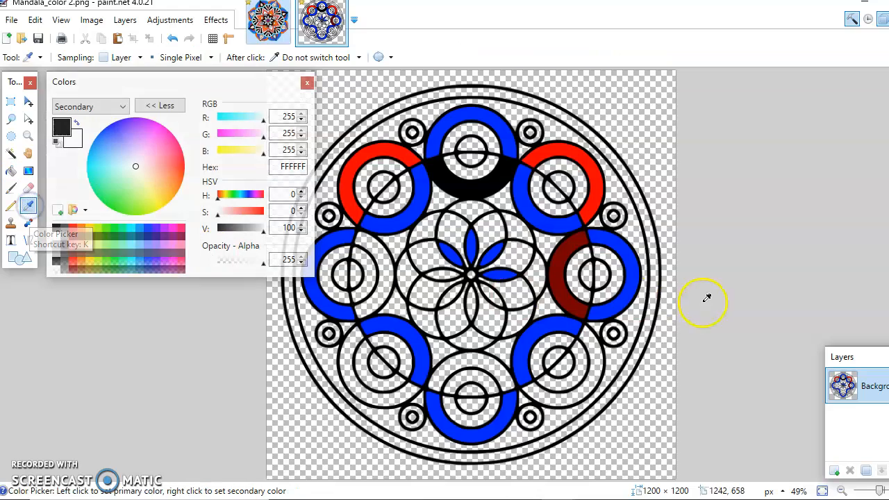
left_click(562, 268)
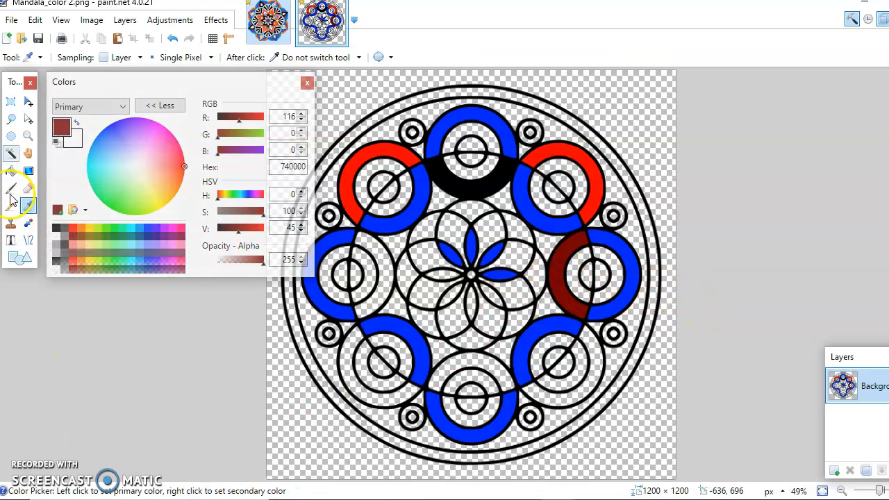
left_click(64, 131)
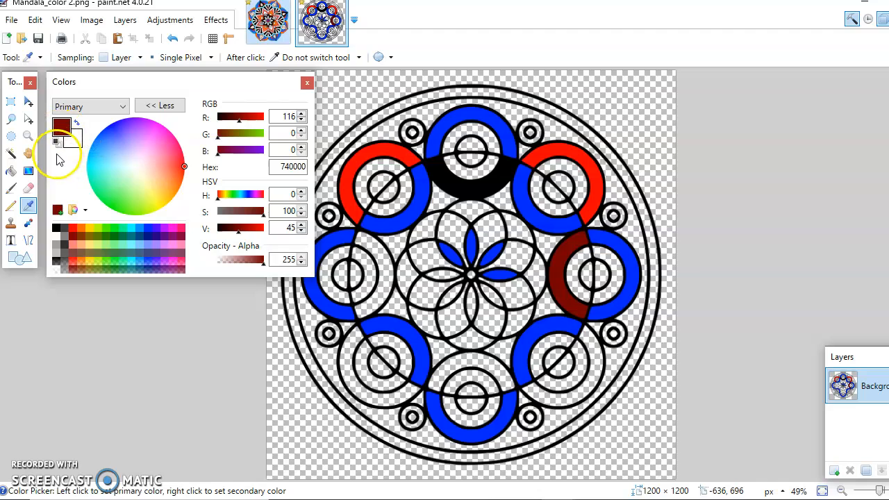
Fill the flower section beside the upper-left blue petal and one center half each in the left and lower-right circles with dark red
left_click(12, 171)
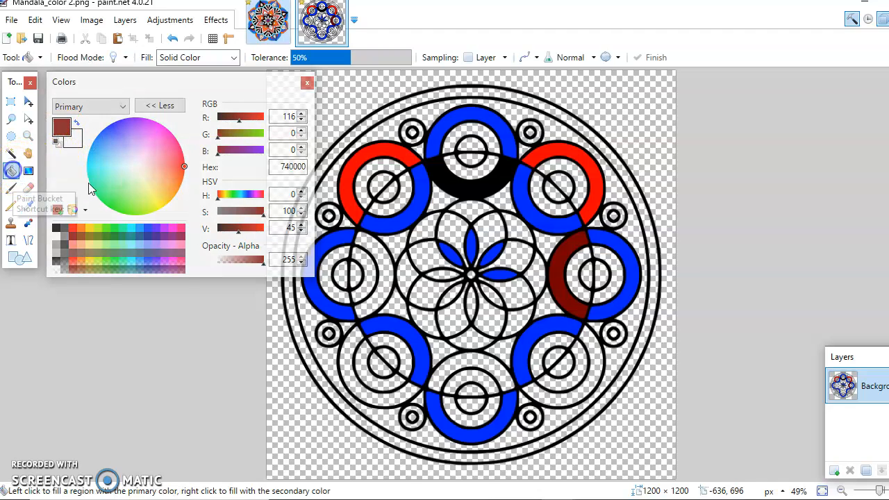
left_click(424, 250)
left_click(343, 274)
left_click(561, 362)
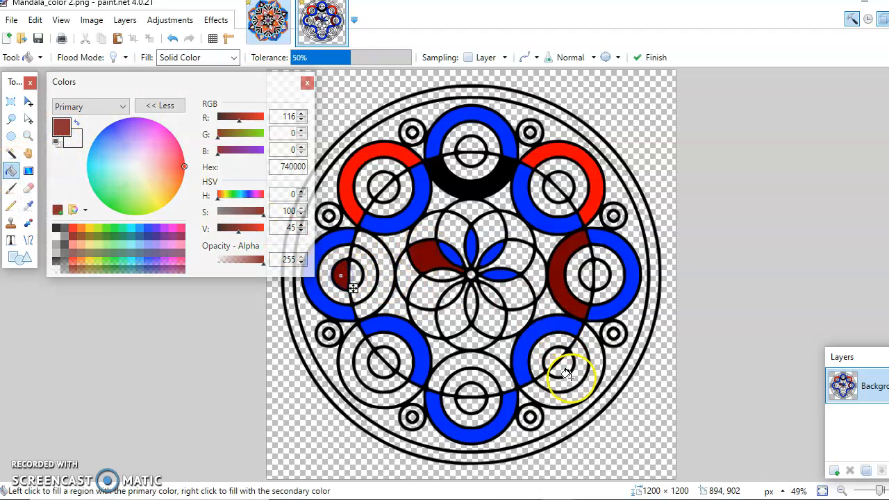
Fill the mandala's outermost ring and recolor it yellow FFD800
left_click(472, 90)
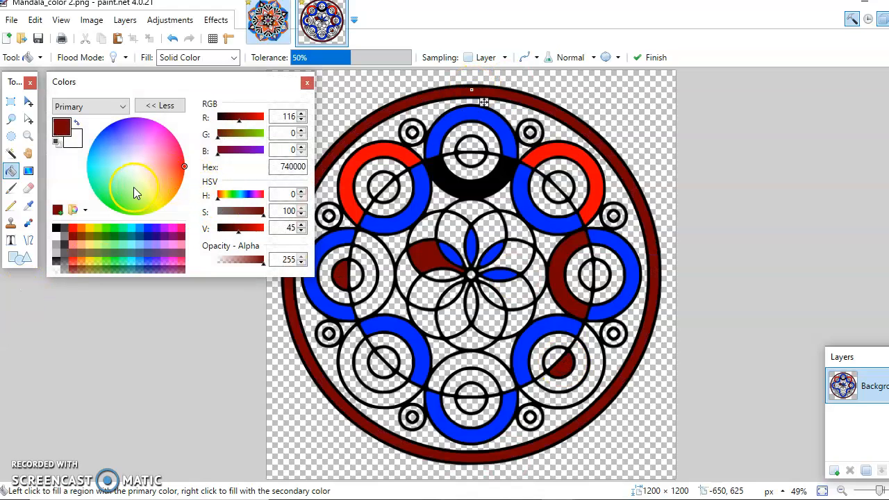
left_click(152, 195)
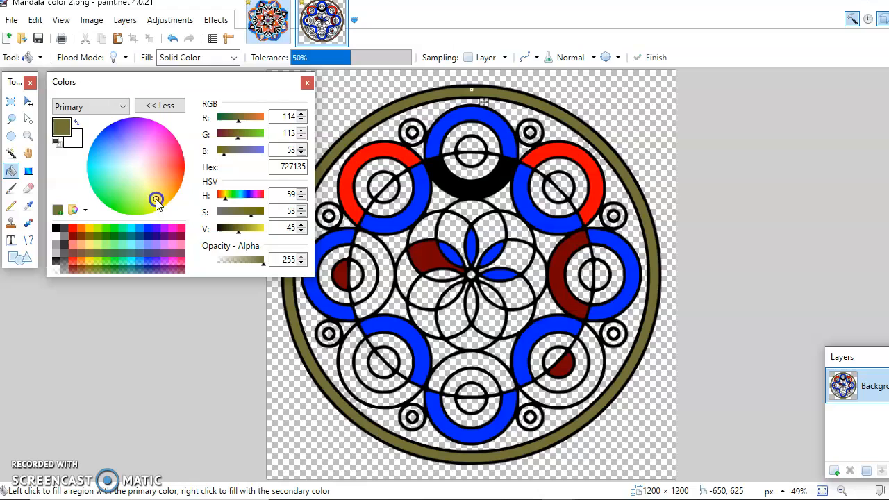
left_click(89, 228)
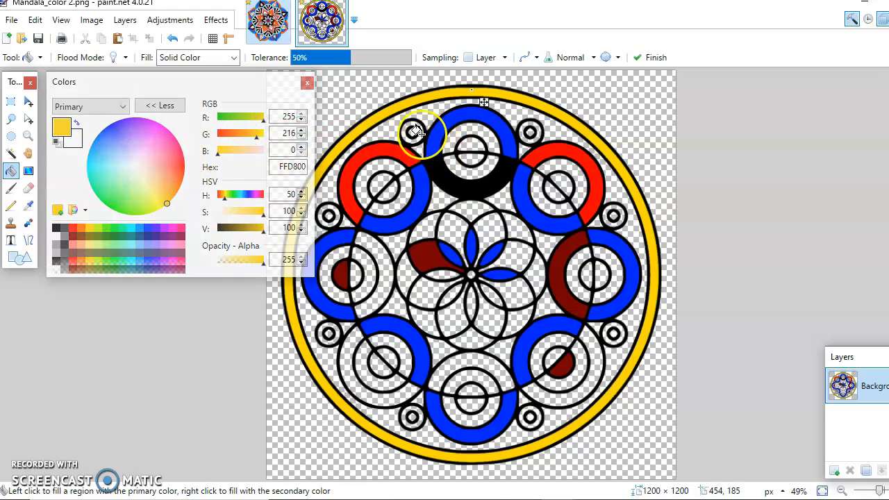
Fill the flower section beside the top blue petal with yellow FFD800 and the section below the right blue petal with pale yellow FFFCAA
left_click(454, 232)
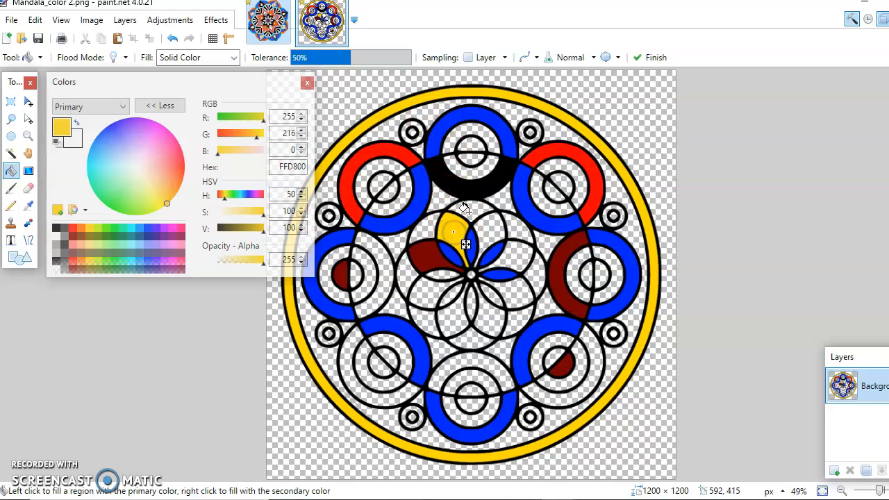
left_click(512, 297)
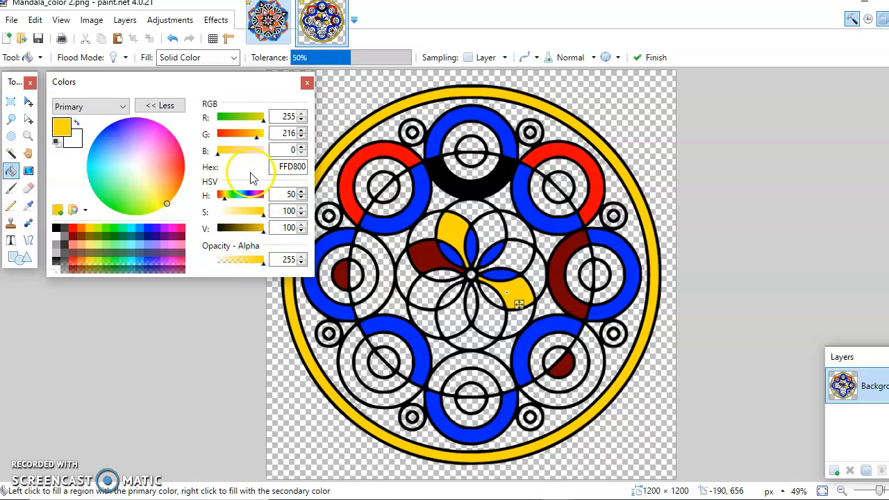
left_click(145, 184)
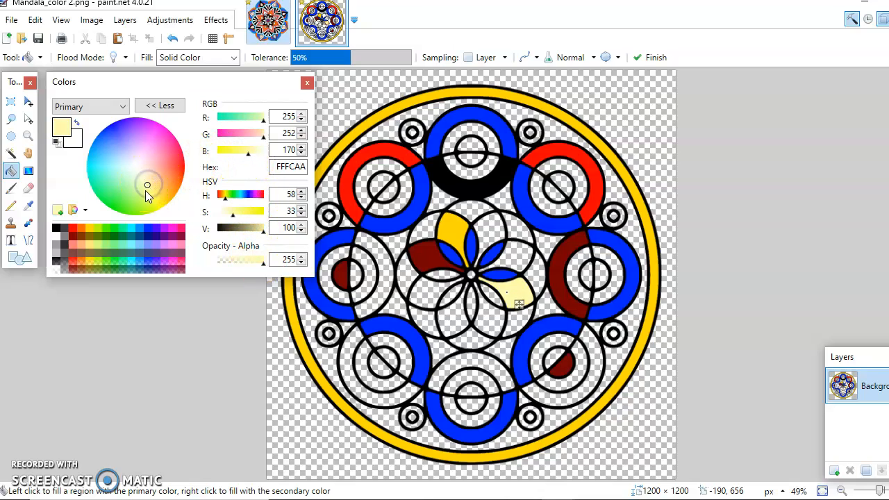
Fill one center half of the upper-left circle pale yellow FFFCAA, and the left circle's right center half and the area outside the mandala black
left_click(391, 186)
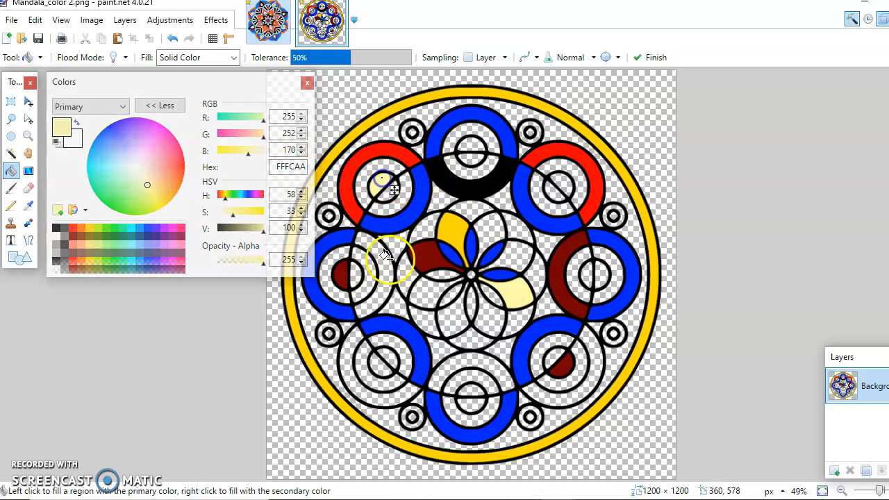
left_click(356, 275)
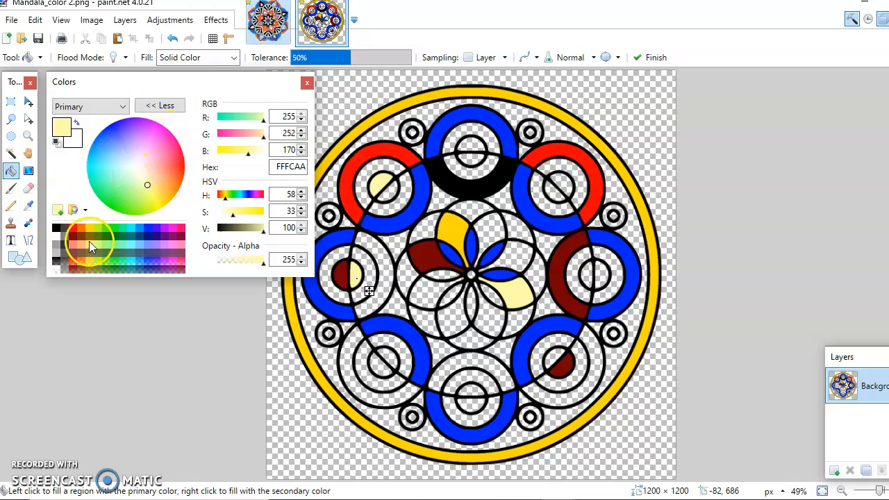
left_click(56, 228)
left_click(304, 401)
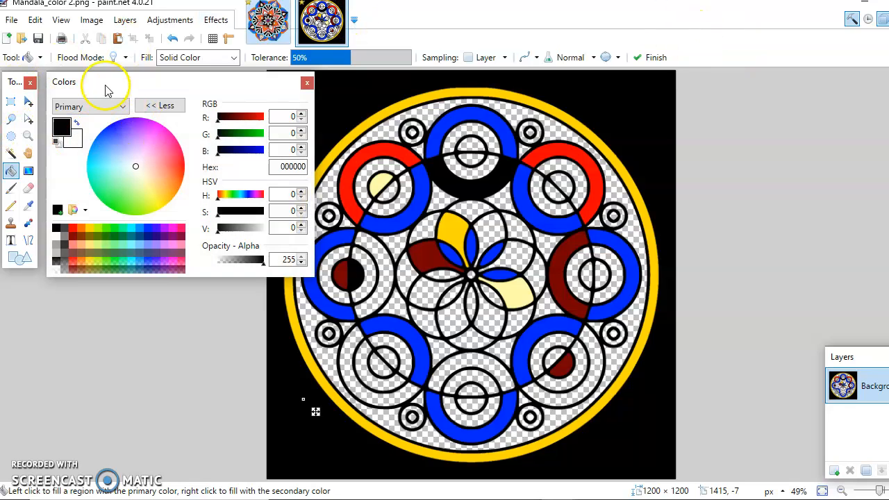
Save the colored mandala as a new PNG file named Mandala_primary in the tutorial folder, with auto-detected bit depth
left_click(12, 21)
left_click(11, 21)
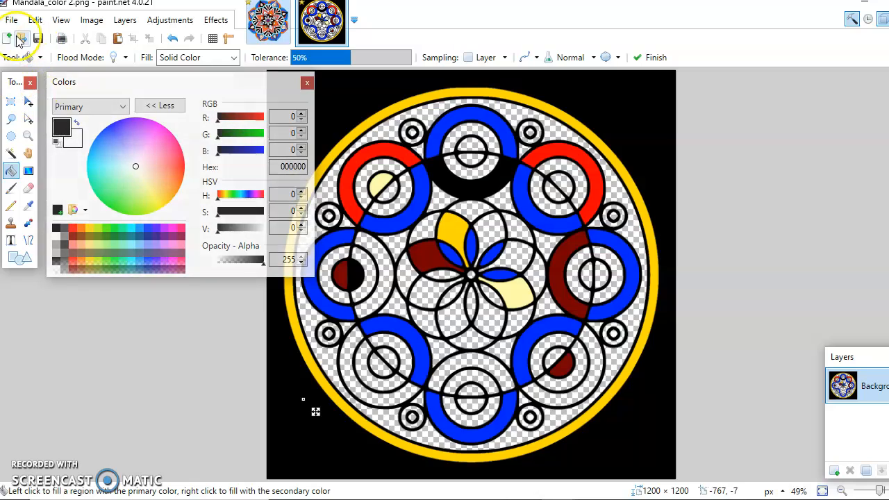
left_click(12, 20)
left_click(39, 164)
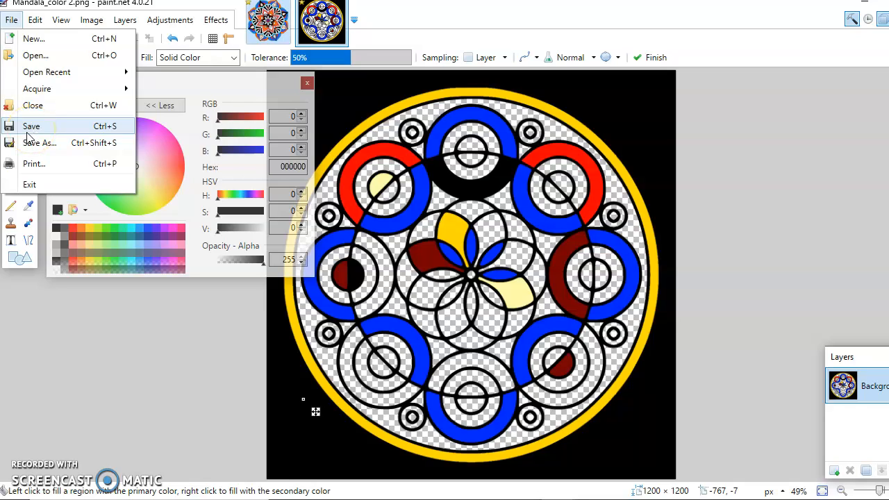
left_click(45, 146)
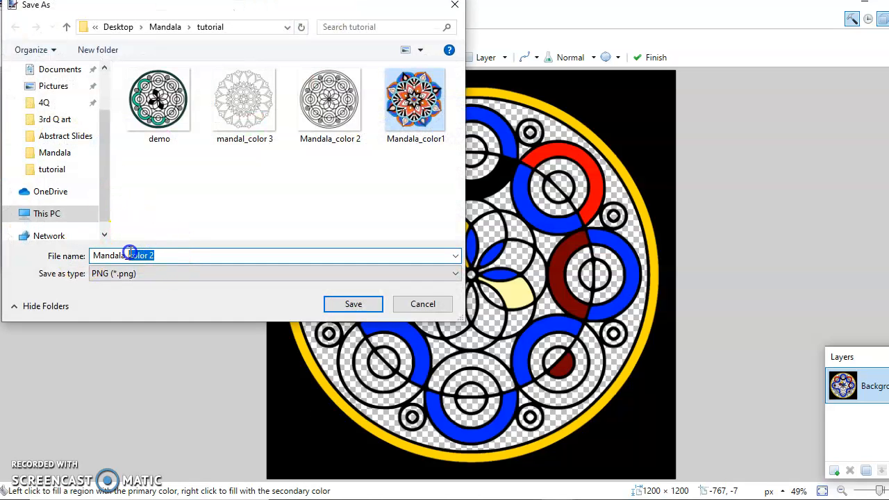
key("BackSpace")
type("primary")
left_click(367, 309)
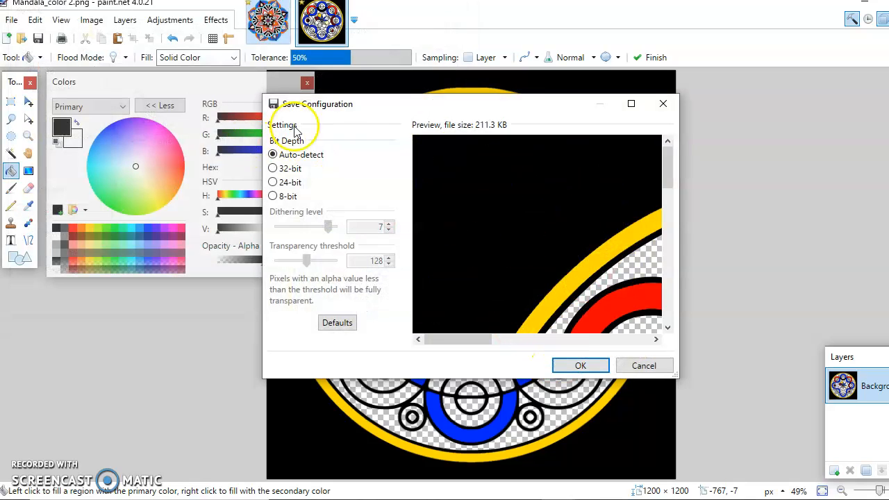
left_click(595, 366)
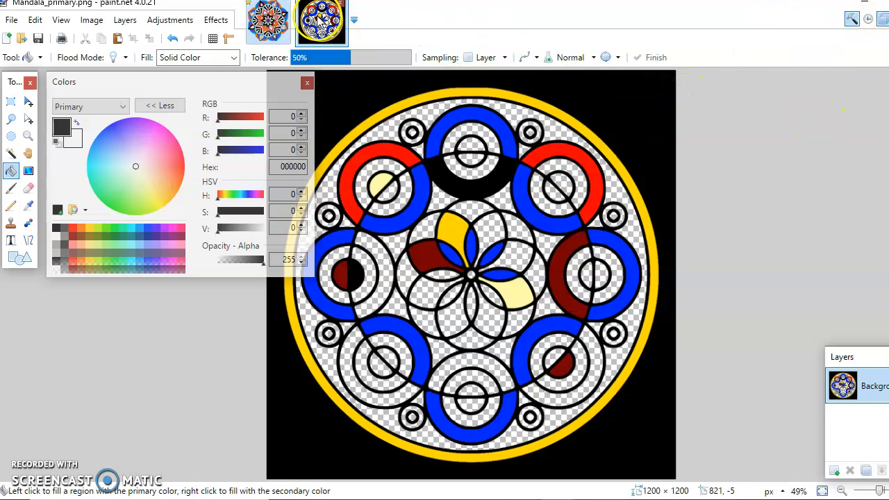
Close the Mandala_primary image, switch to the assignments portfolio in Google Slides and exit its full-screen presentation
left_click(341, 7)
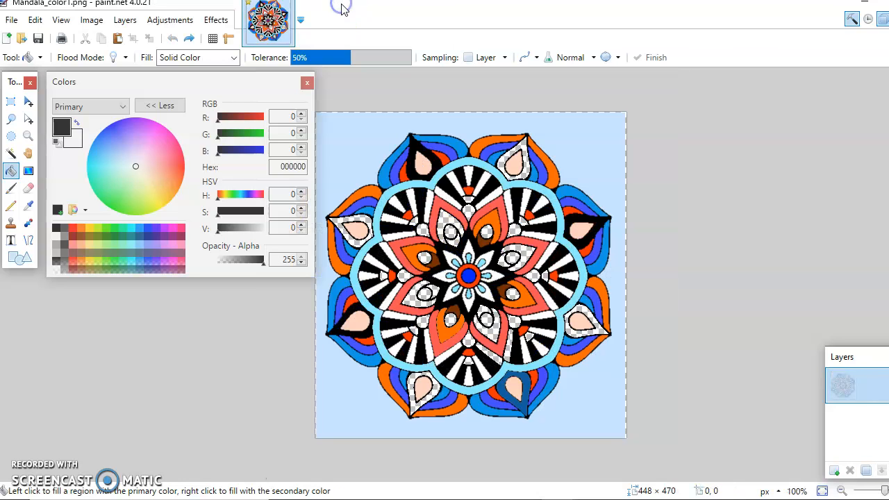
left_click(873, 5)
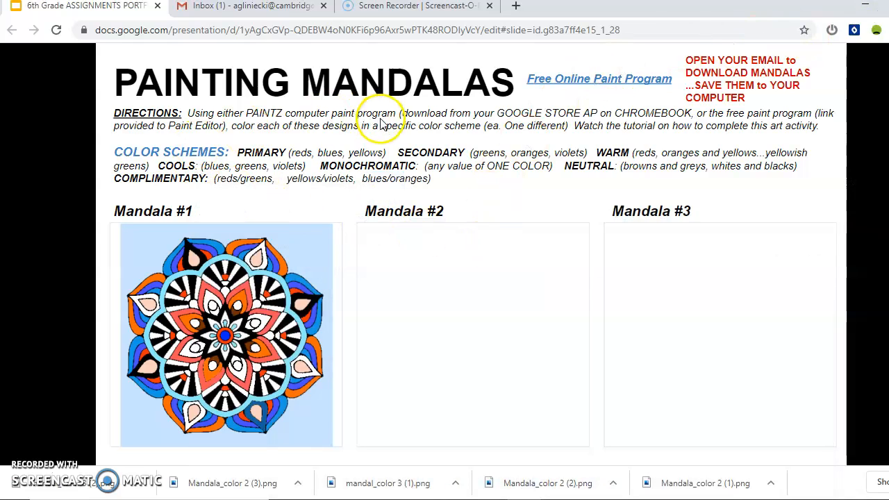
key("Escape")
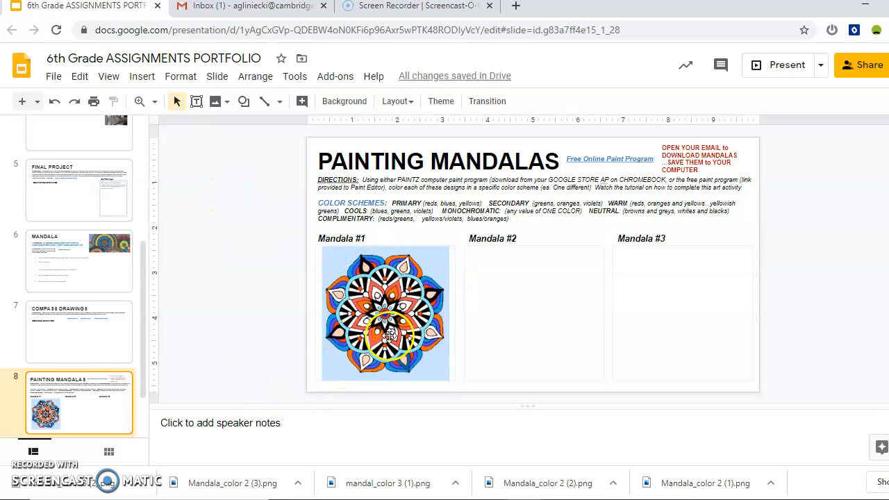
Insert the Mandala_primary image from the computer's Desktop > Mandala > tutorial folder into the Painting Mandalas slide
left_click(55, 76)
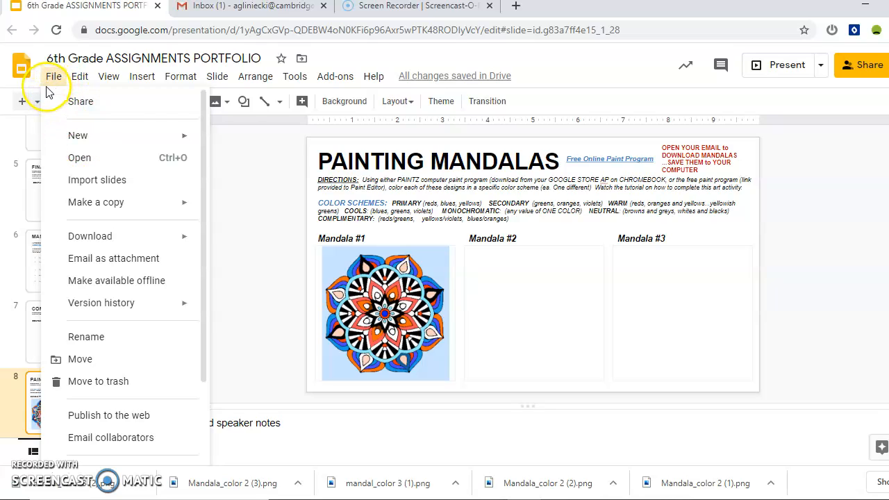
left_click(258, 182)
left_click(142, 77)
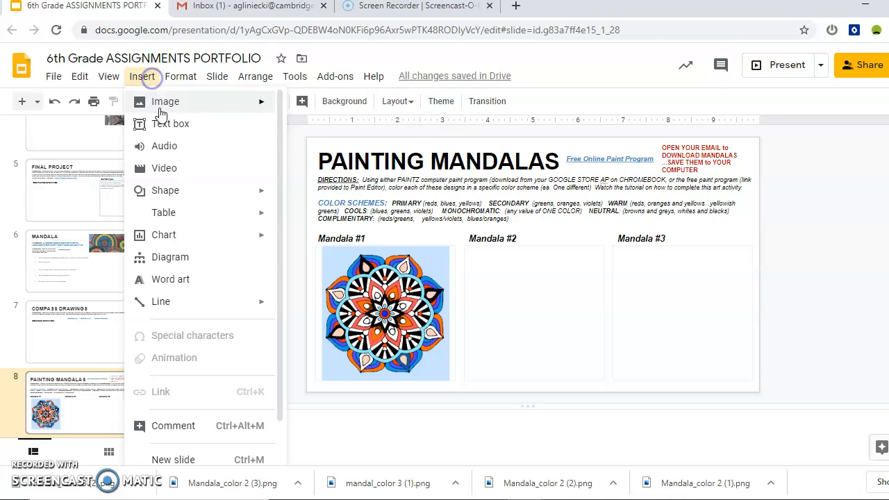
mouse_move(159, 103)
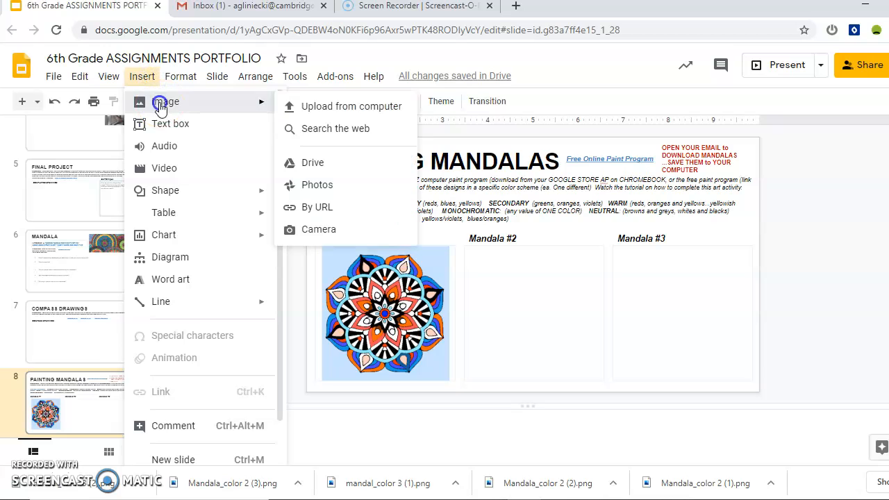
left_click(322, 111)
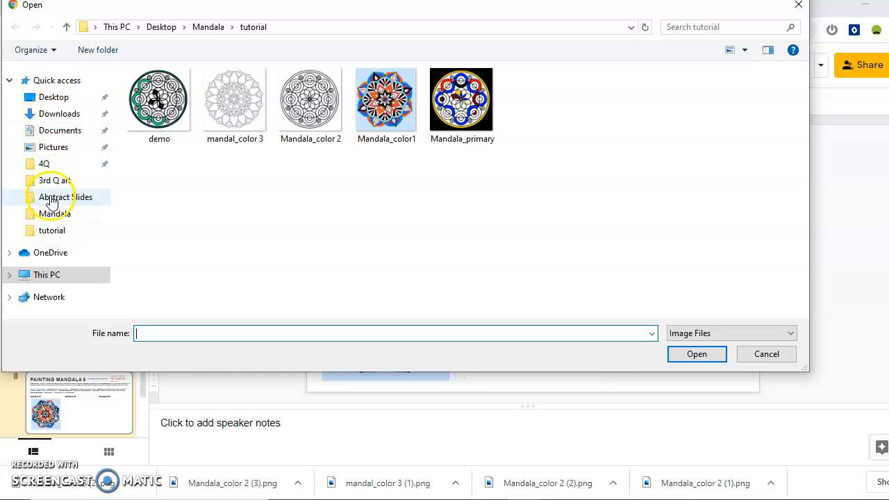
left_click(67, 102)
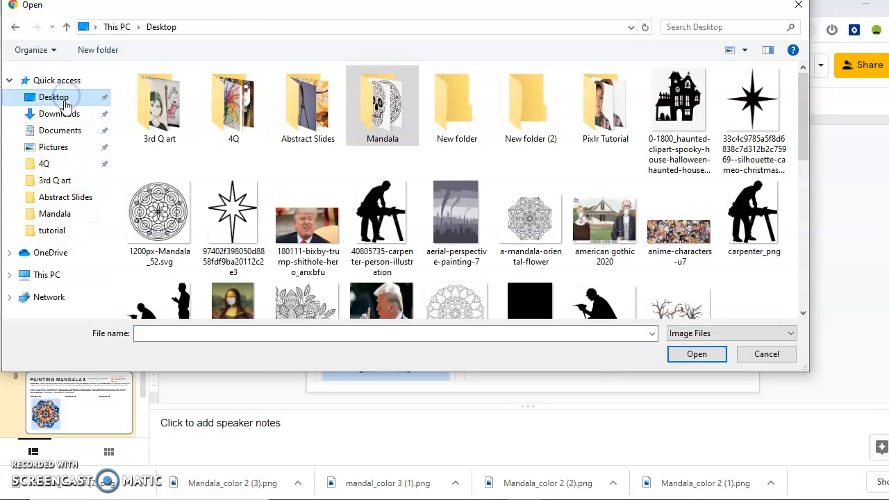
double_click(410, 96)
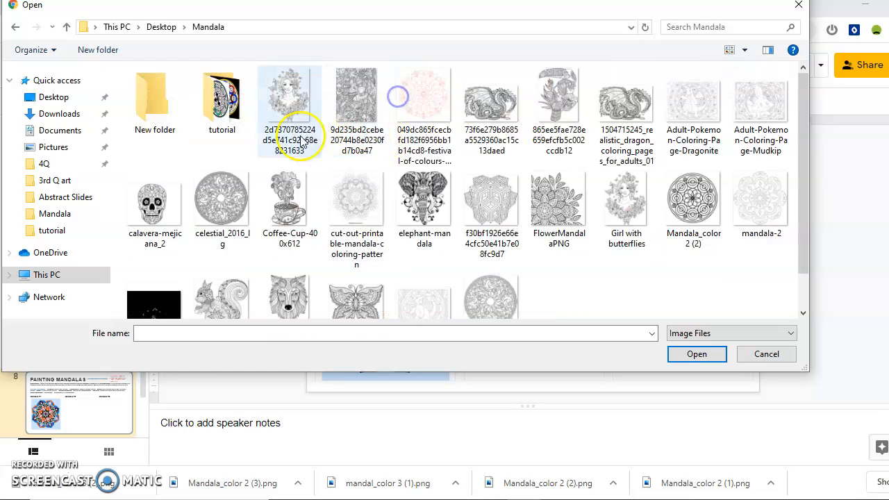
double_click(233, 104)
left_click(461, 100)
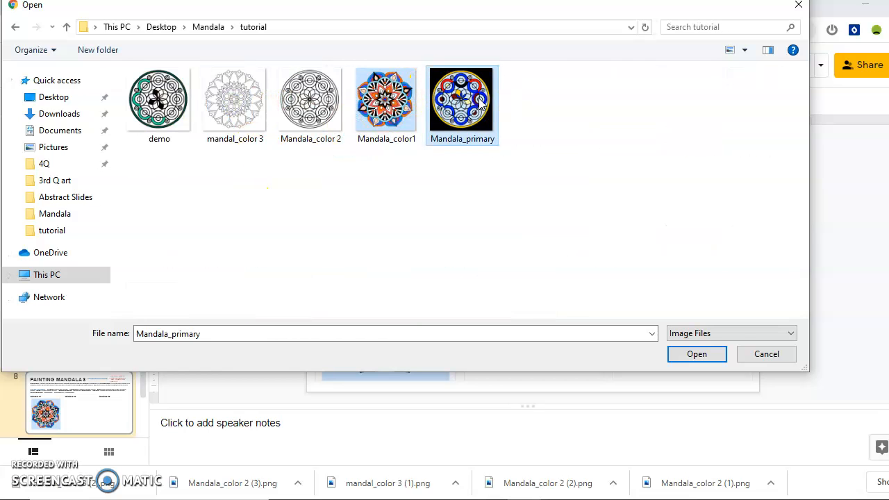
left_click(712, 357)
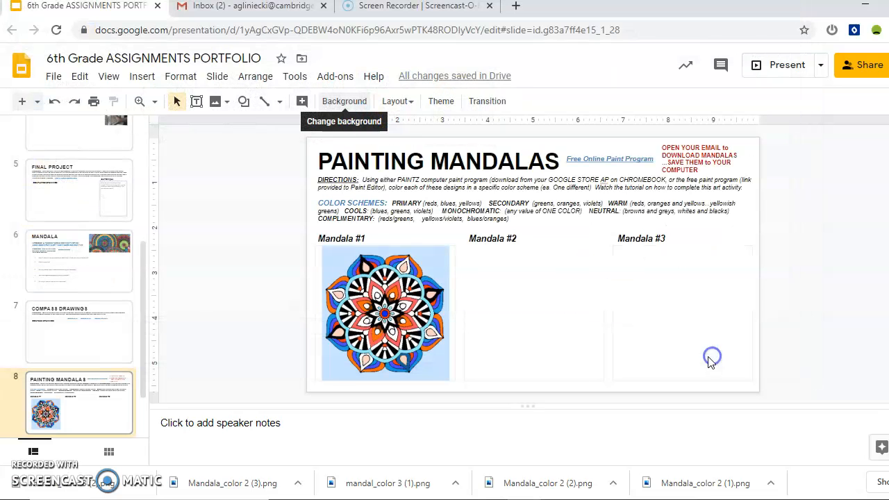